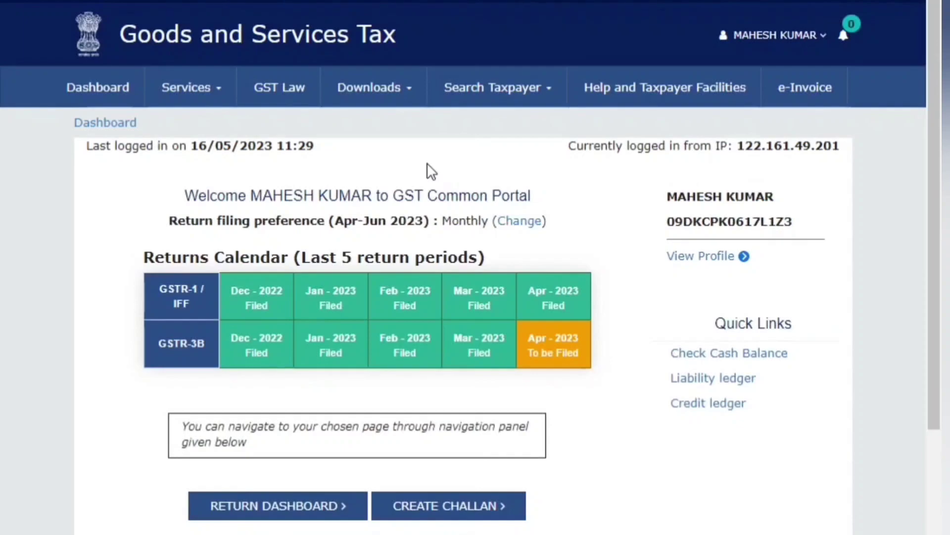
- Open the return dashboard and search for the April returns of Quarter 1 (Apr - Jun), financial year 2023-24
scroll(366, 225, "down", 2)
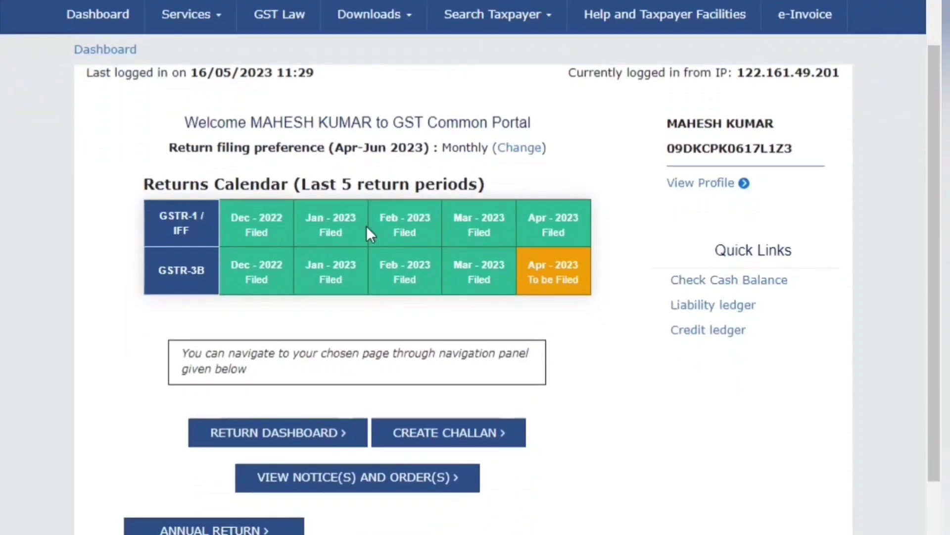
left_click(320, 429)
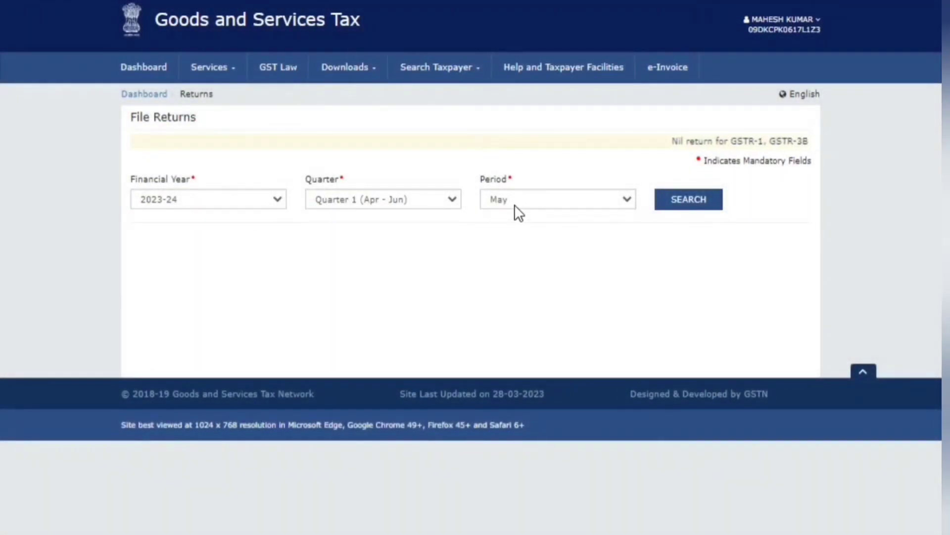
left_click(515, 204)
left_click(516, 217)
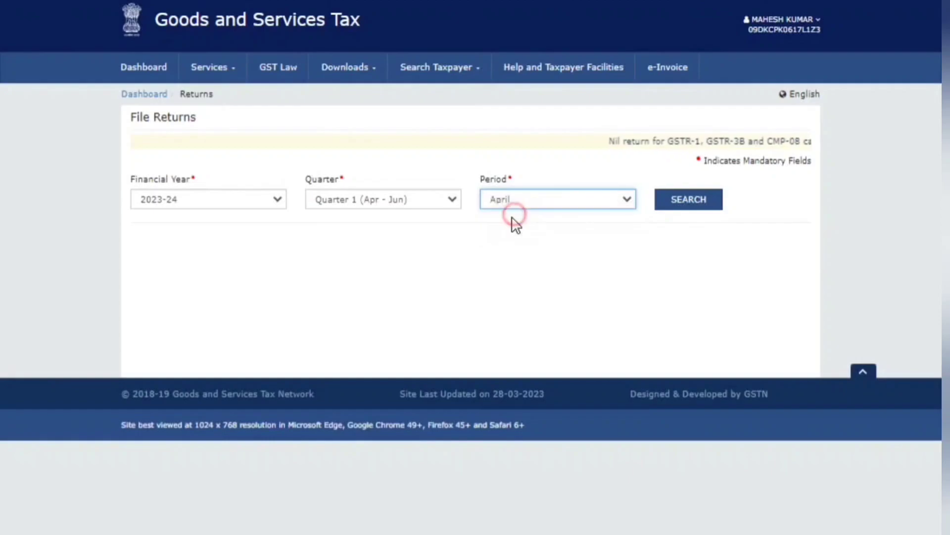
left_click(681, 209)
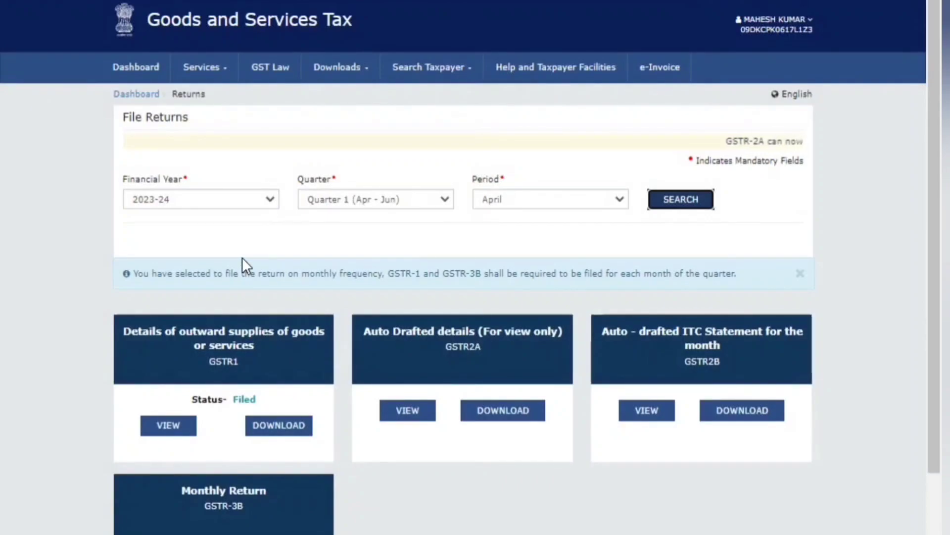
- Start preparing GSTR-3B online as a non-nil return and dismiss the system generated summary
scroll(242, 257, "down", 2)
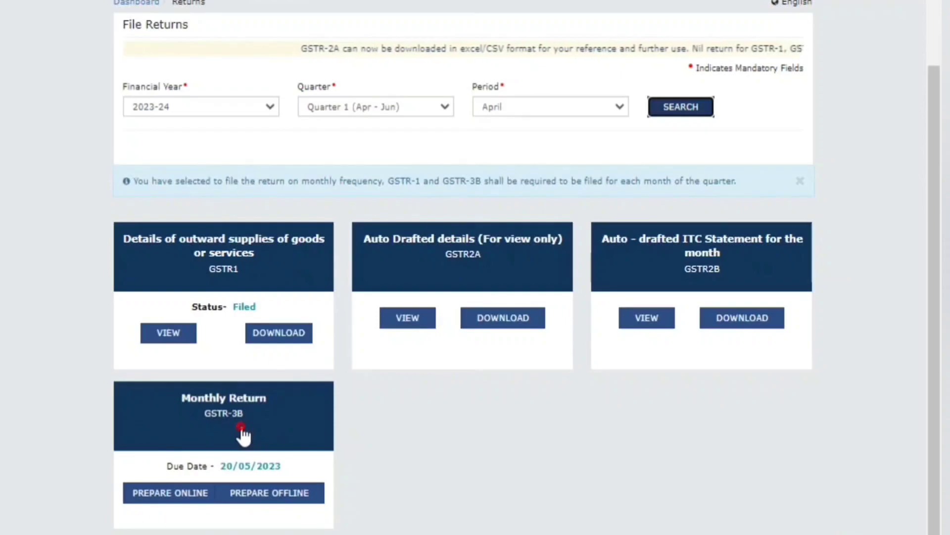
left_click_drag(240, 428, 242, 426)
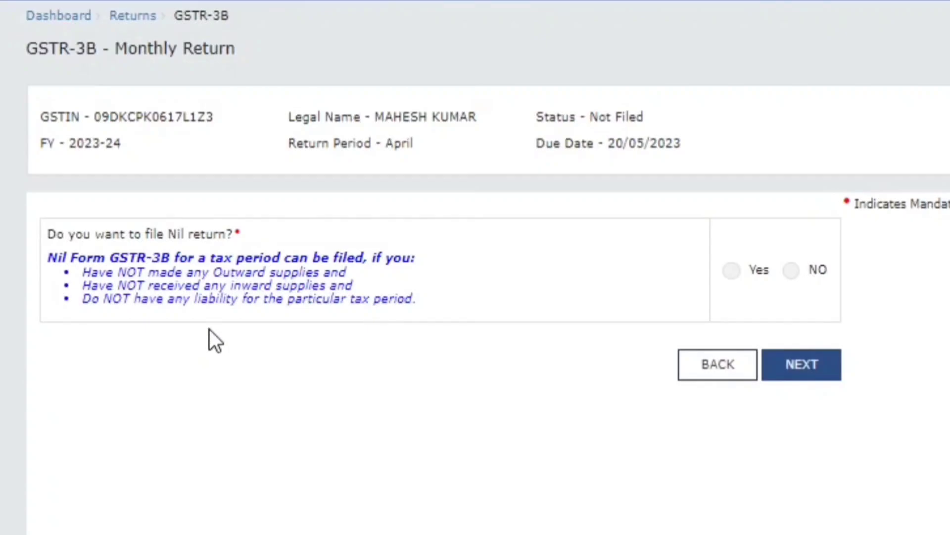
left_click(790, 271)
left_click(814, 374)
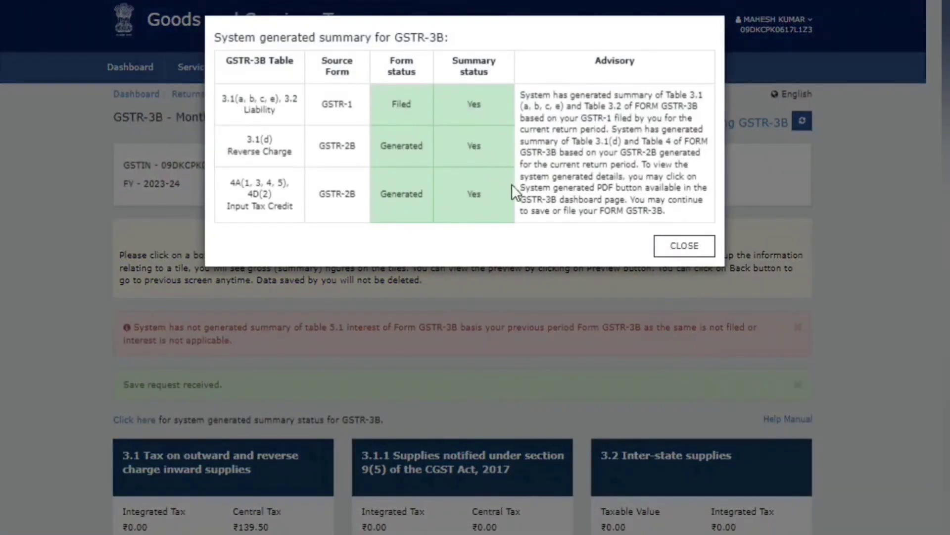
left_click(669, 247)
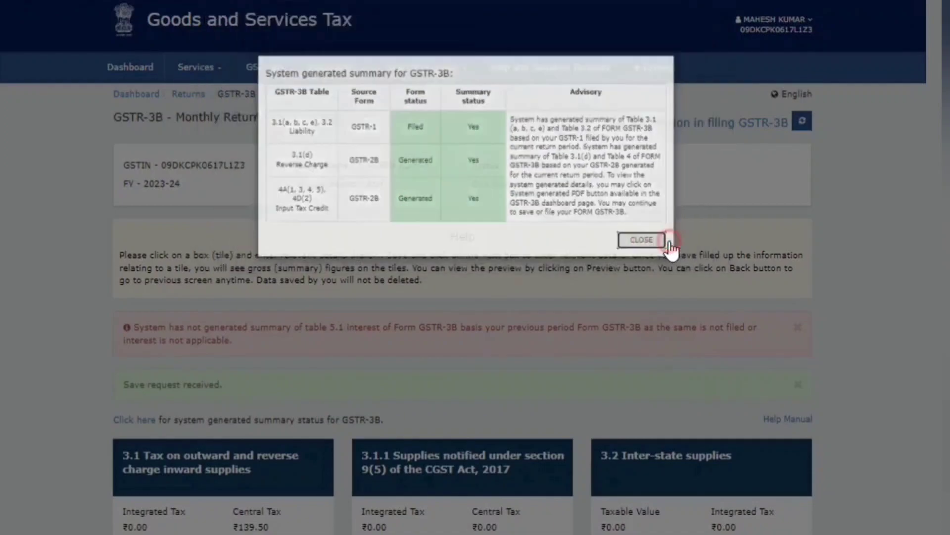
- Review the outward and reverse charge supplies in table 3.1, accepting the IGST refund guidelines, and return to the summary without confirming changes
scroll(605, 393, "down", 1)
scroll(602, 385, "down", 5)
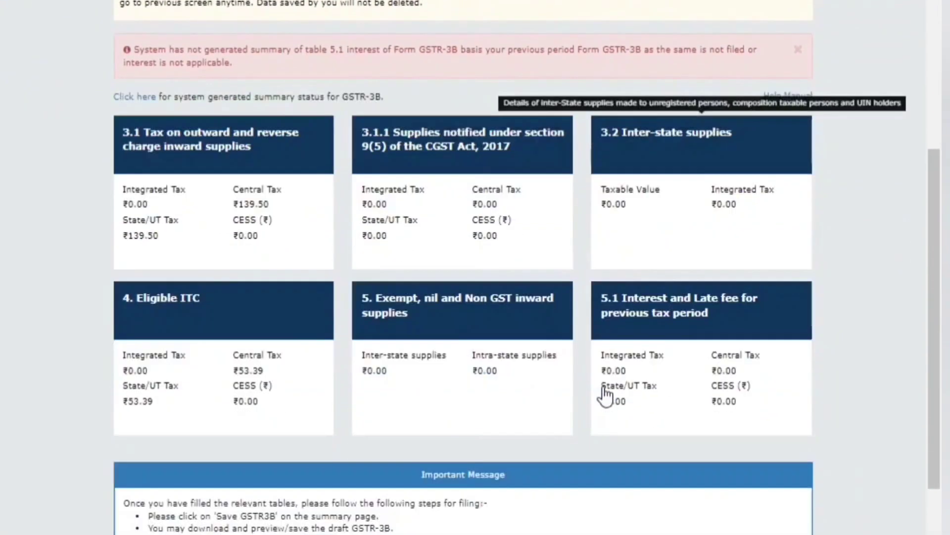
left_click(251, 245)
left_click(251, 245)
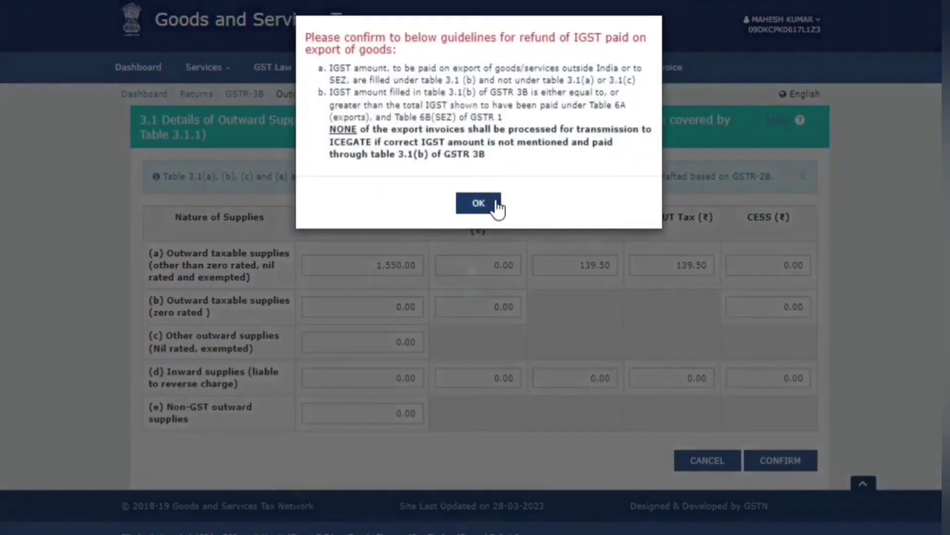
left_click(483, 204)
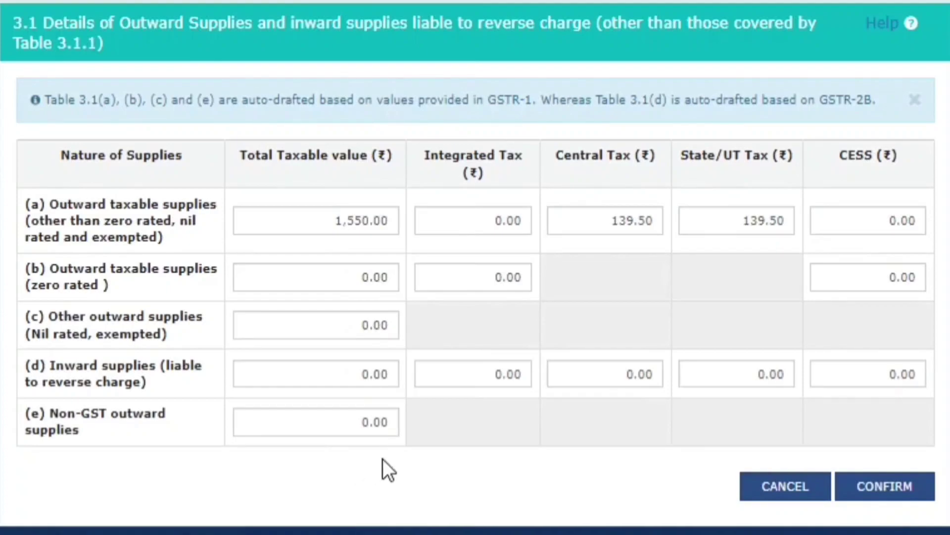
left_click(782, 488)
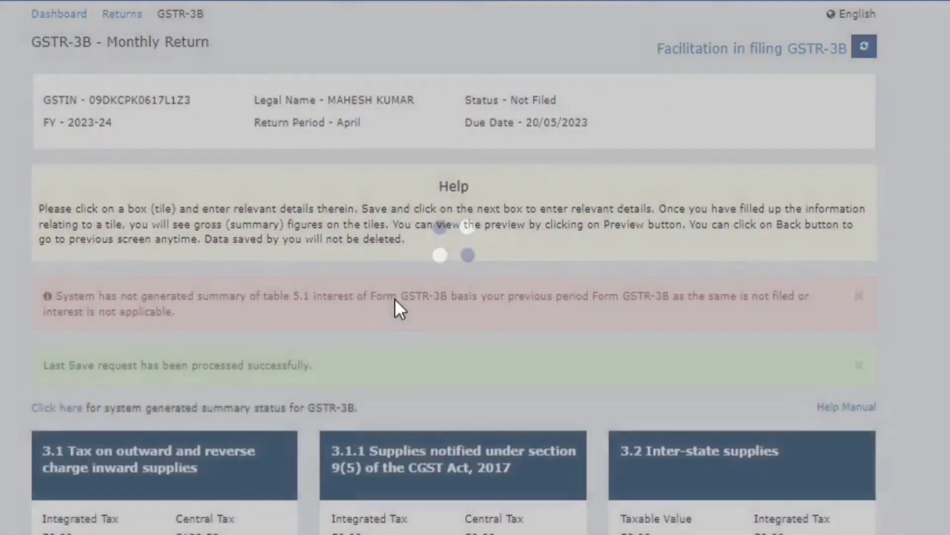
- Check table 3.2 for inter-state supplies to unregistered persons and return to the GSTR-3B summary without making entries
scroll(395, 300, "down", 3)
scroll(396, 301, "down", 4)
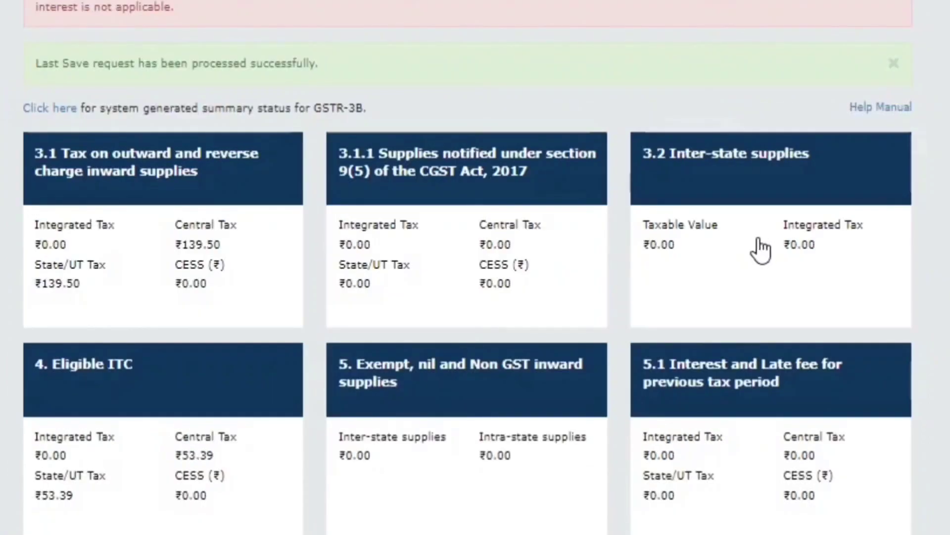
left_click(762, 165)
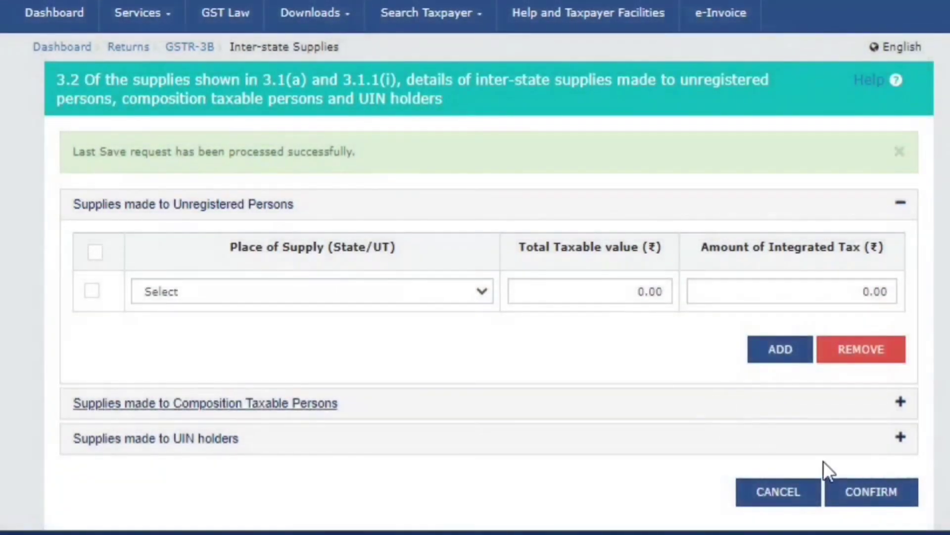
left_click(795, 495)
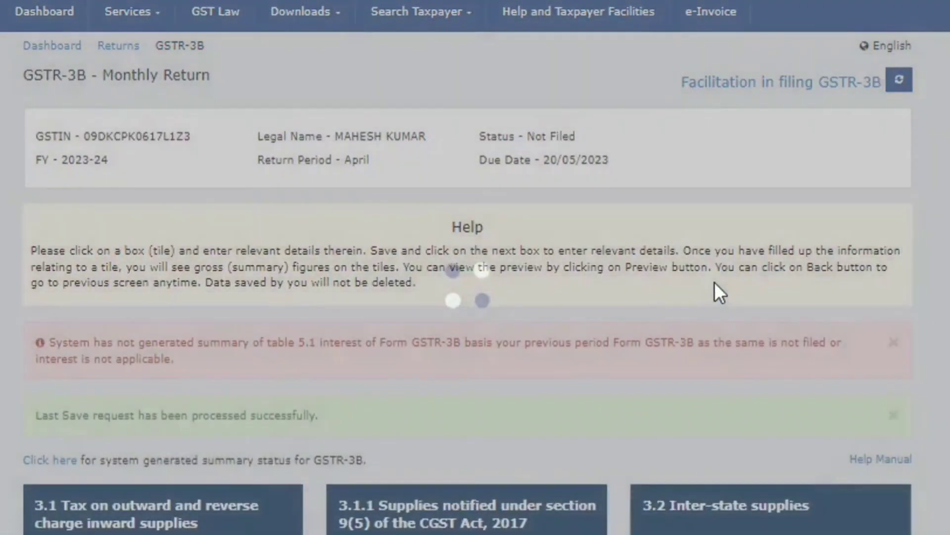
- Review the auto-drafted input tax credit in table 4, Eligible ITC, and return to the GSTR-3B summary
scroll(714, 281, "down", 5)
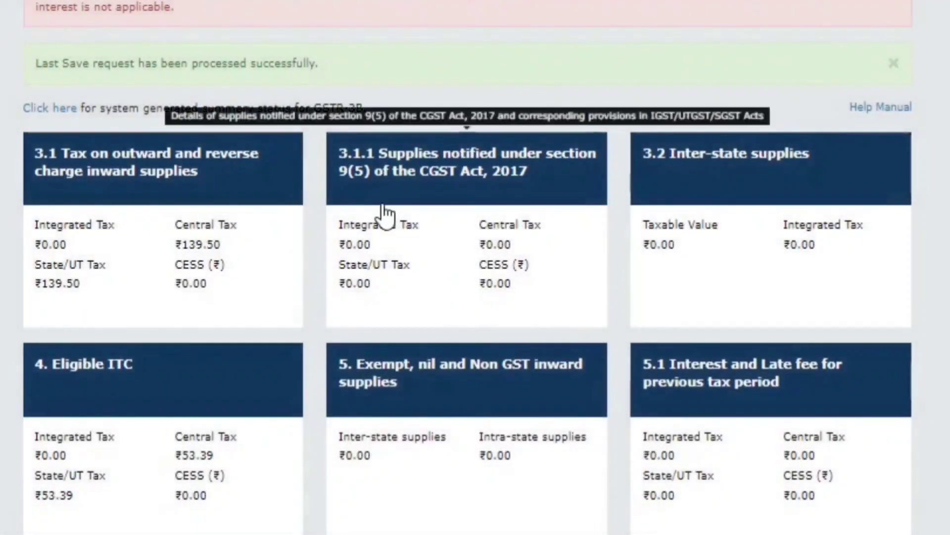
scroll(276, 333, "down", 2)
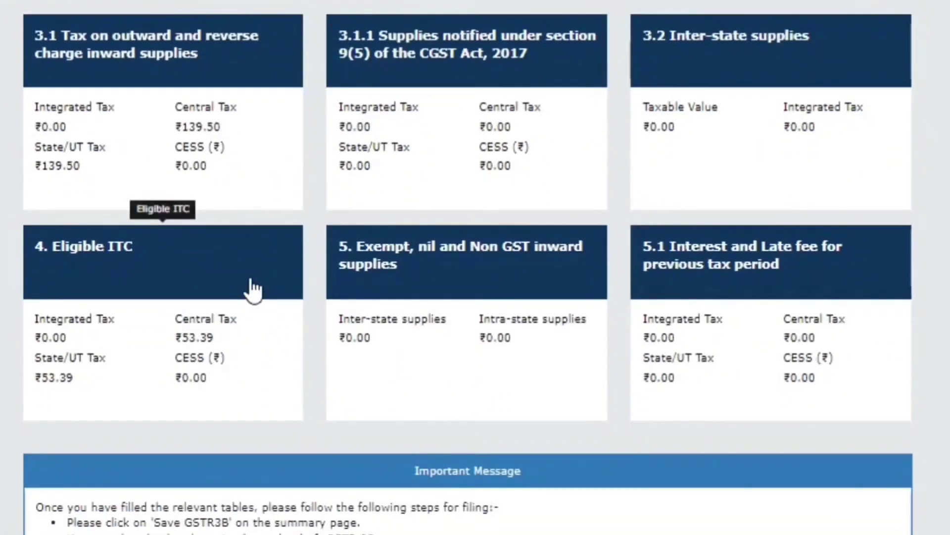
left_click(250, 286)
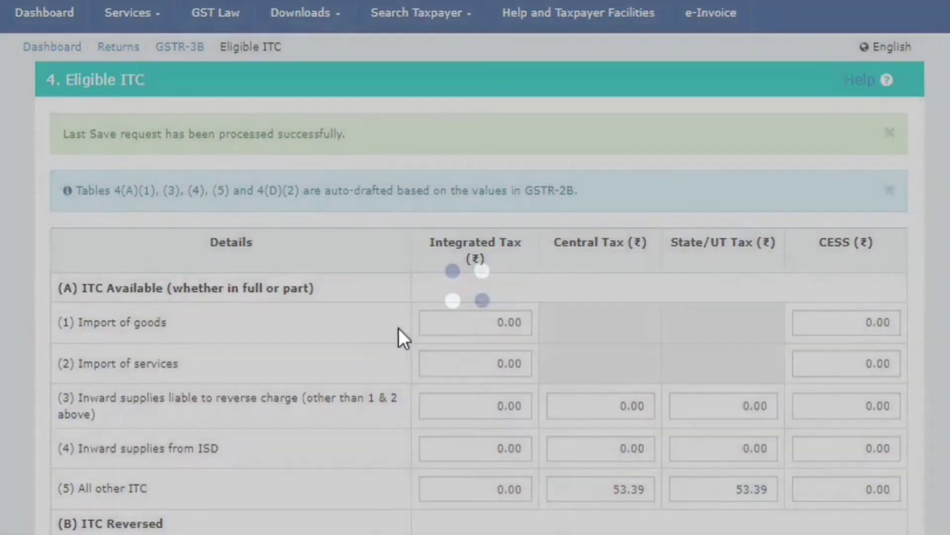
scroll(399, 327, "down", 5)
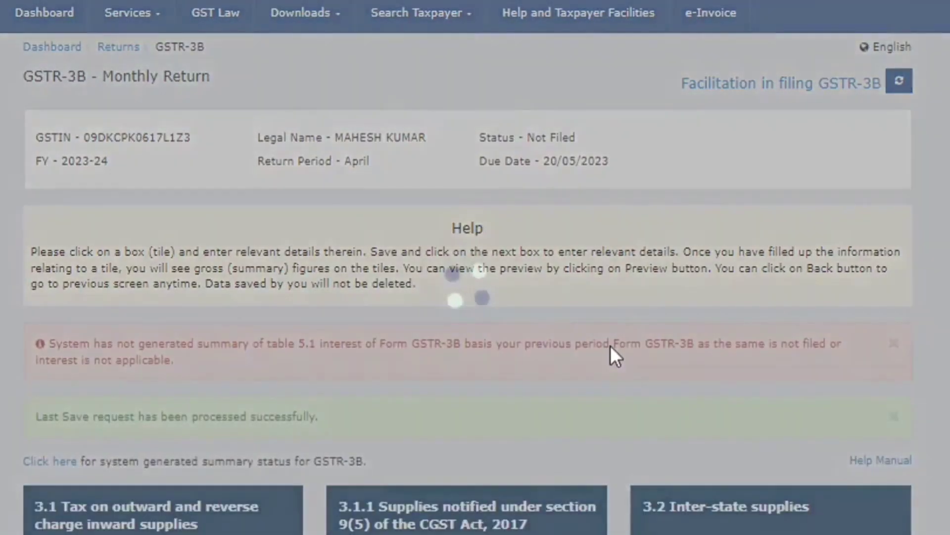
- Proceed from the GSTR-3B summary to the payment of tax page
scroll(610, 345, "down", 7)
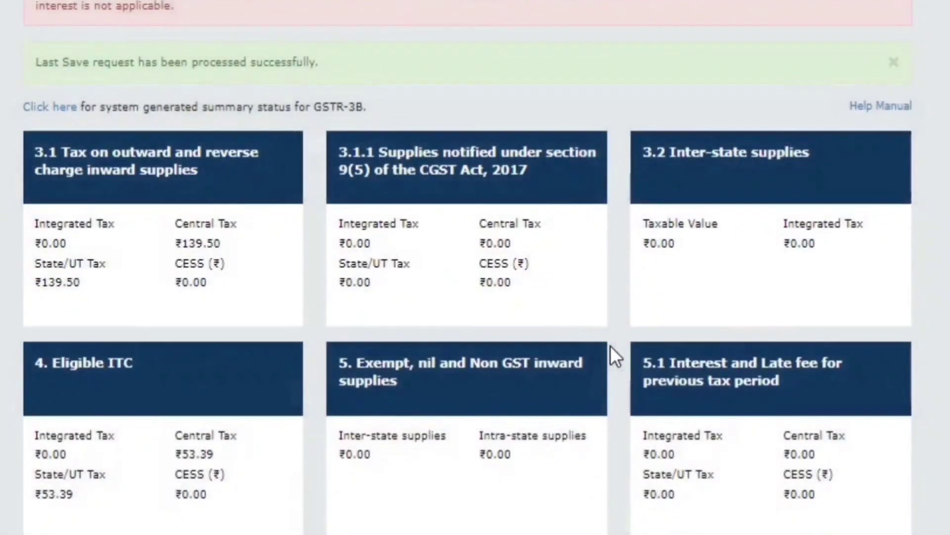
scroll(610, 345, "down", 3)
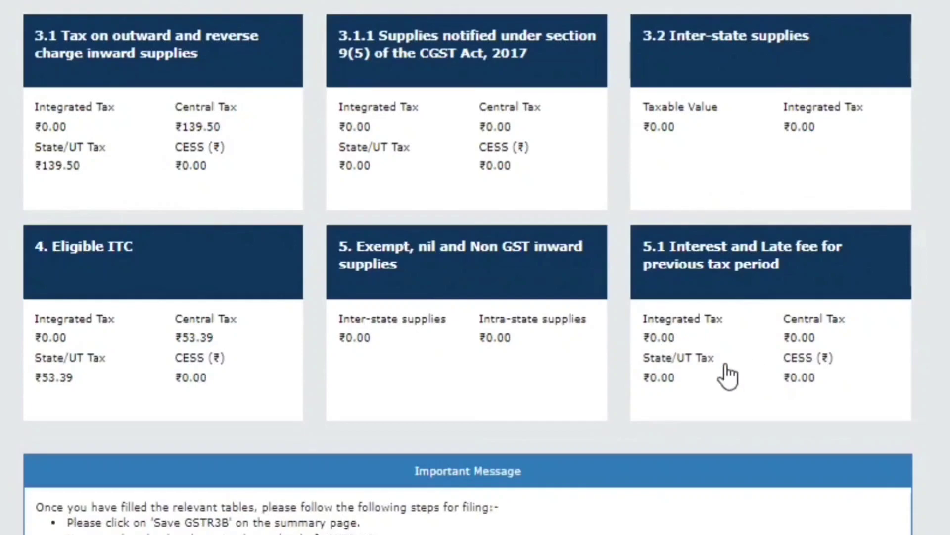
scroll(721, 378, "down", 2)
scroll(721, 377, "down", 4)
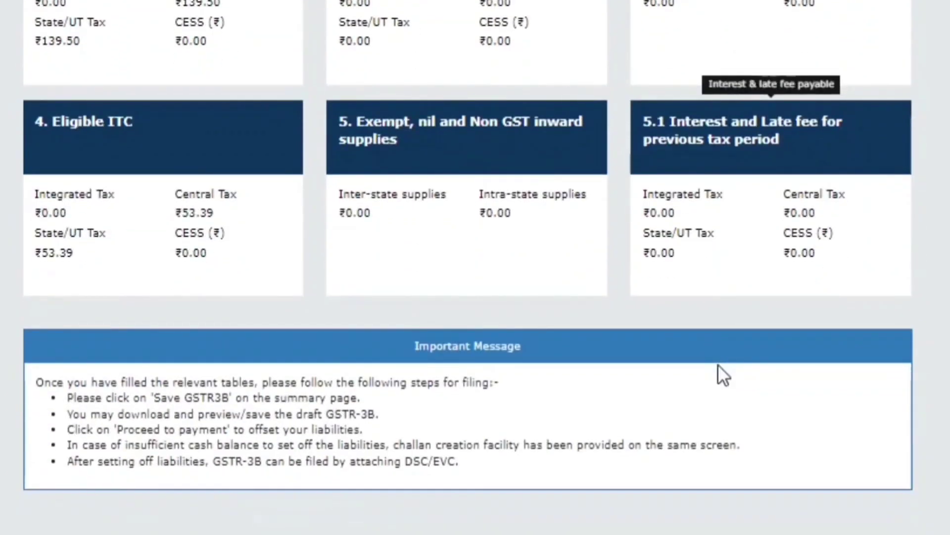
left_click(742, 505)
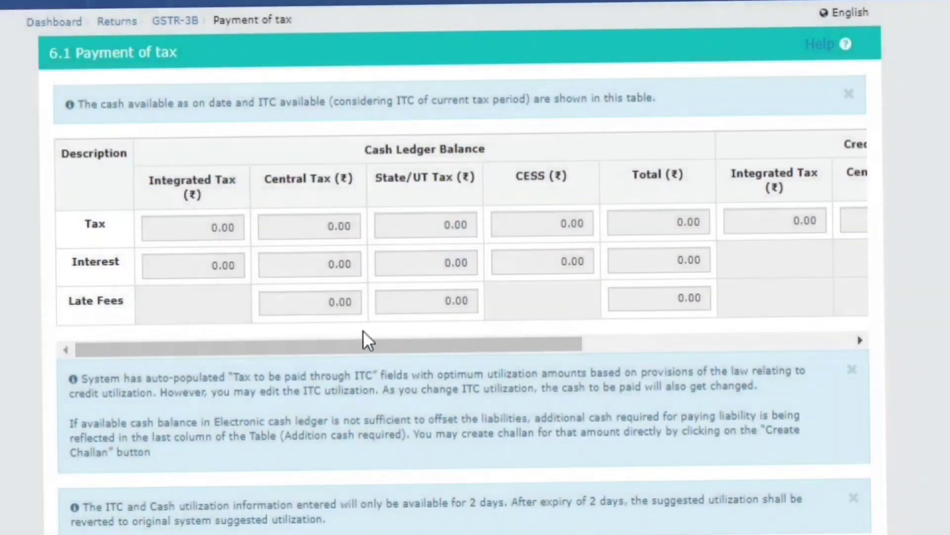
- Check the central tax and State/UT tax amounts in the credit ledger balance of table 6.1
left_click_drag(356, 349, 644, 350)
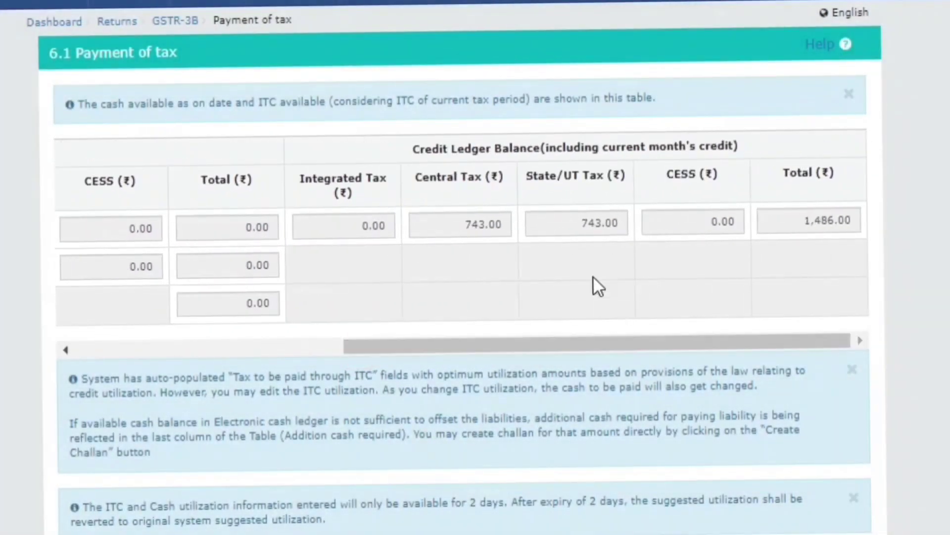
left_click(433, 227)
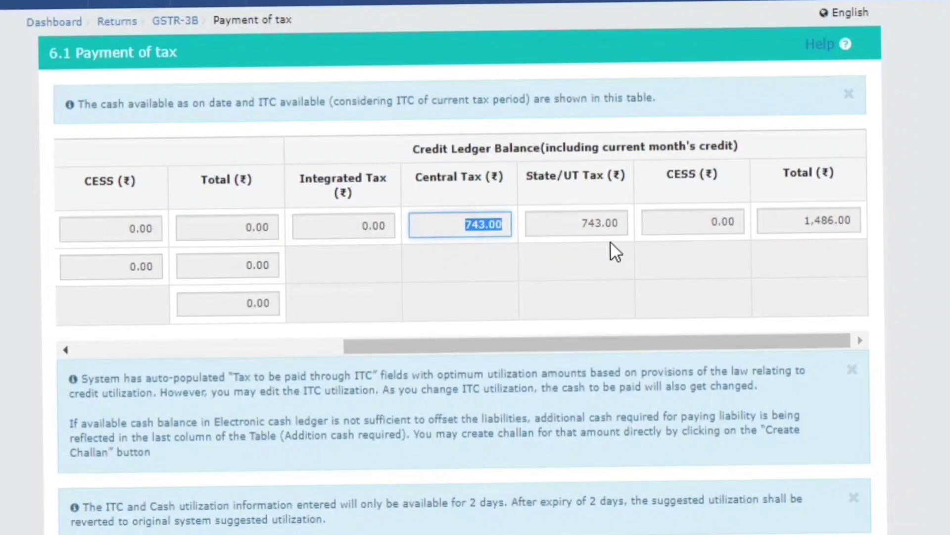
left_click(556, 229)
left_click(552, 281)
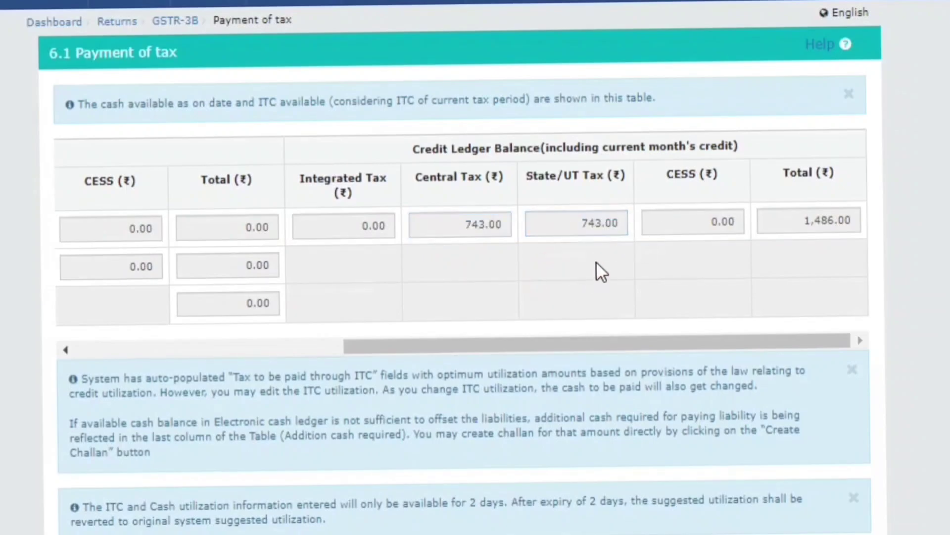
- Examine the tax payable and the suggested amounts paid through ITC, including the credit available for central tax
scroll(596, 261, "down", 7)
scroll(597, 260, "down", 1)
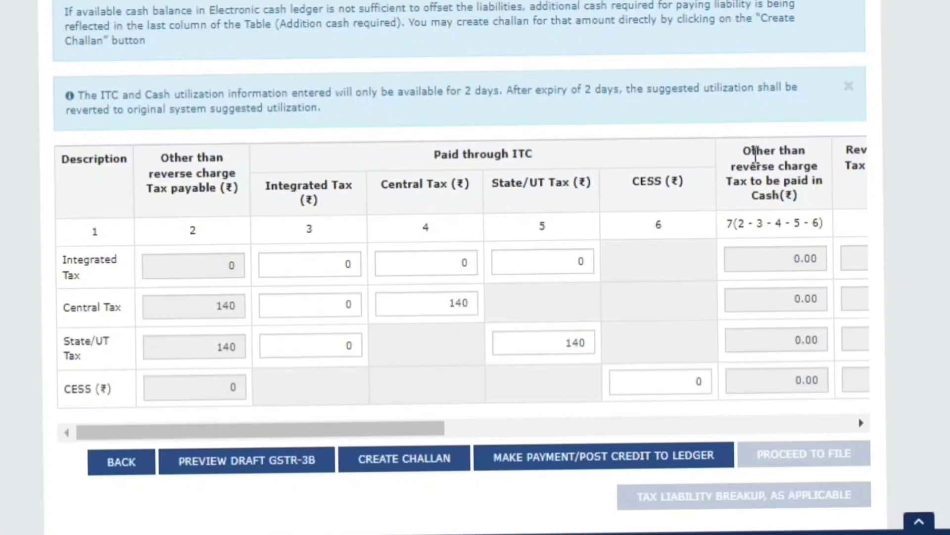
mouse_move(351, 264)
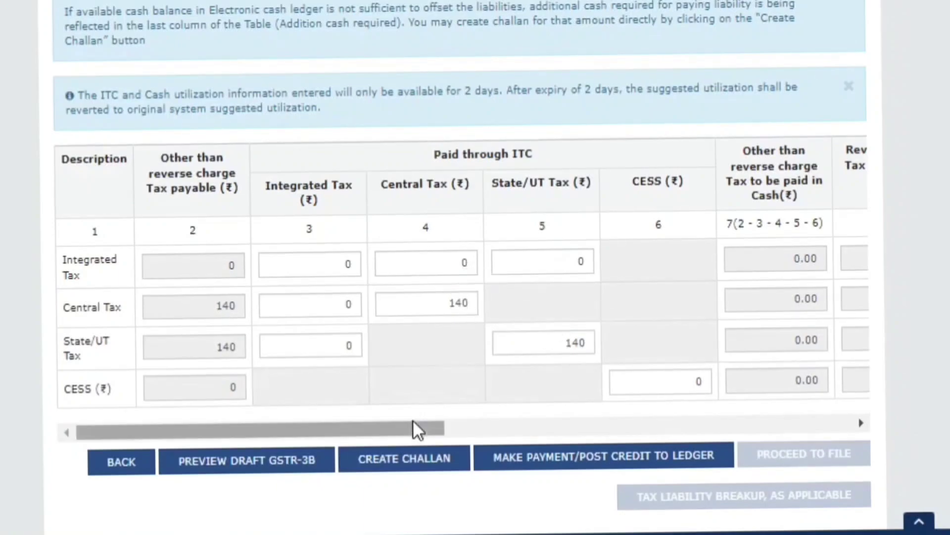
mouse_move(414, 426)
left_mouse_down()
mouse_move(566, 421)
mouse_move(414, 417)
left_mouse_up()
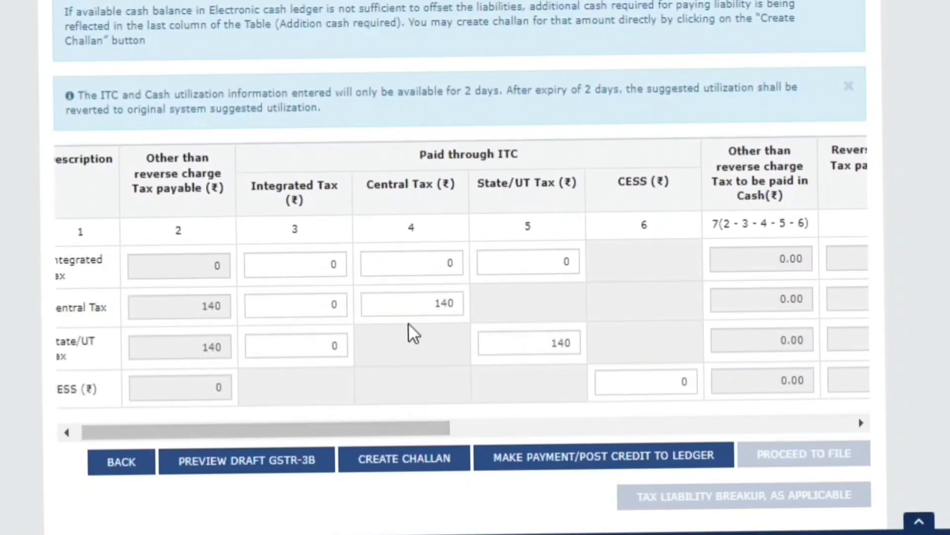
left_click_drag(410, 304, 492, 322)
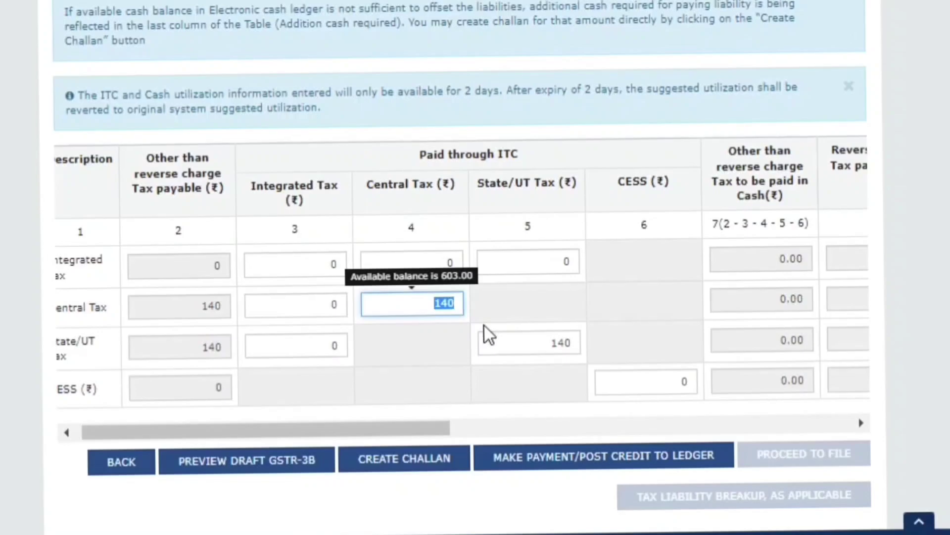
left_click(494, 303)
- Set the amounts paid through ITC to 0 for both central tax and State/UT tax
left_click(437, 303)
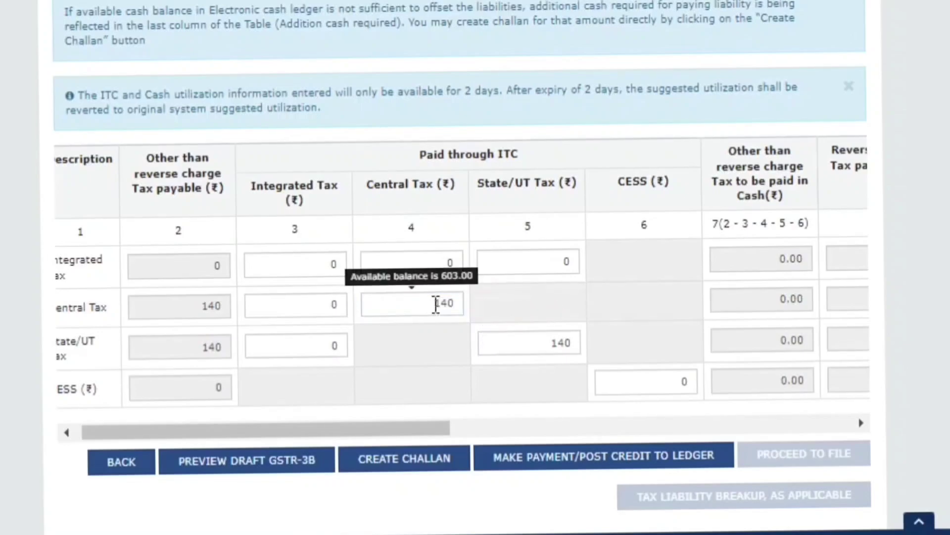
type("0")
left_click(502, 341)
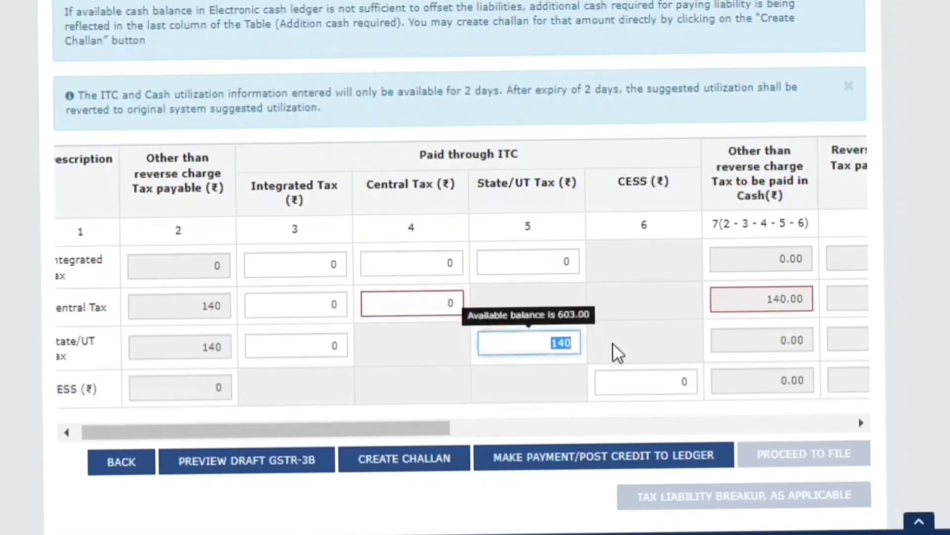
scroll(615, 350, "up", 5)
type("0")
left_click(621, 301)
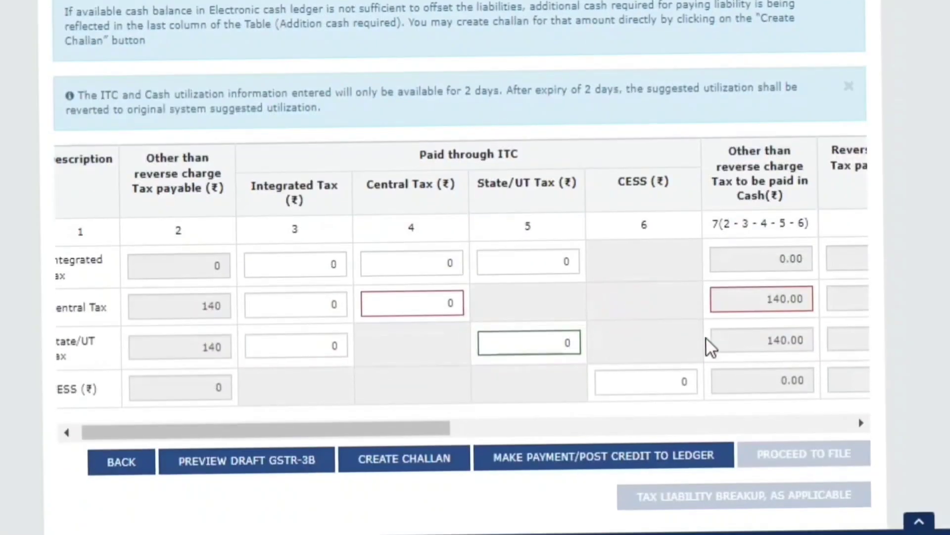
left_click(435, 305)
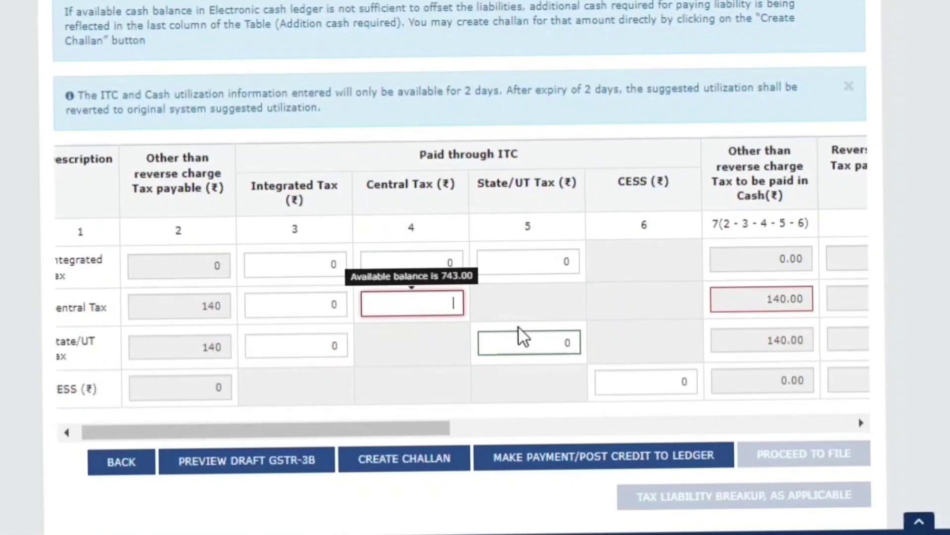
left_click(677, 288)
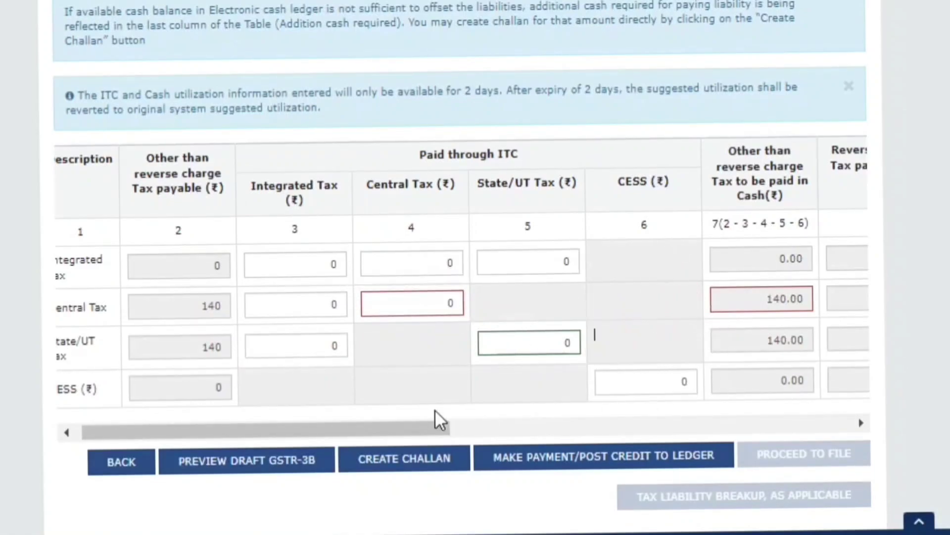
- Check the credit available in the central tax and State/UT tax ITC fields, keeping both amounts at 0
left_click_drag(429, 424, 477, 425)
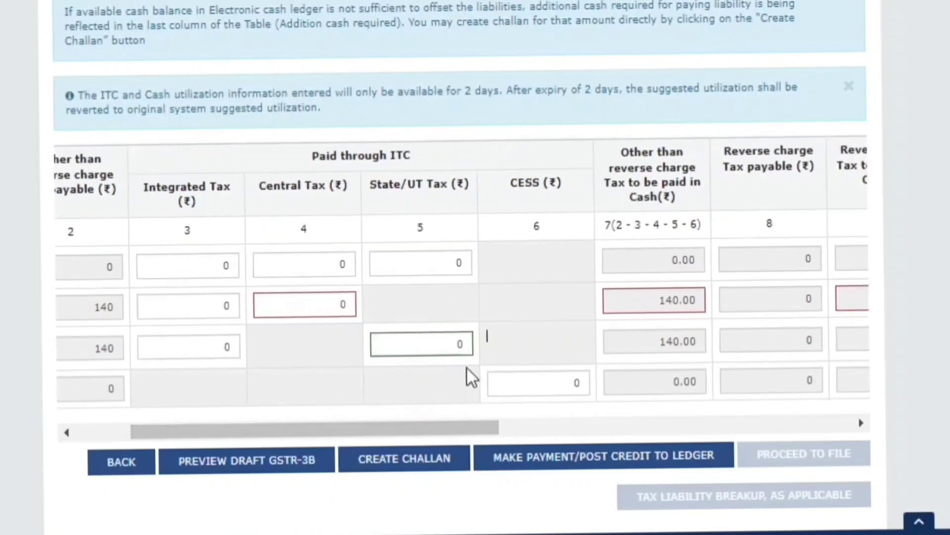
left_click(348, 303)
left_click(409, 343)
left_click(319, 304)
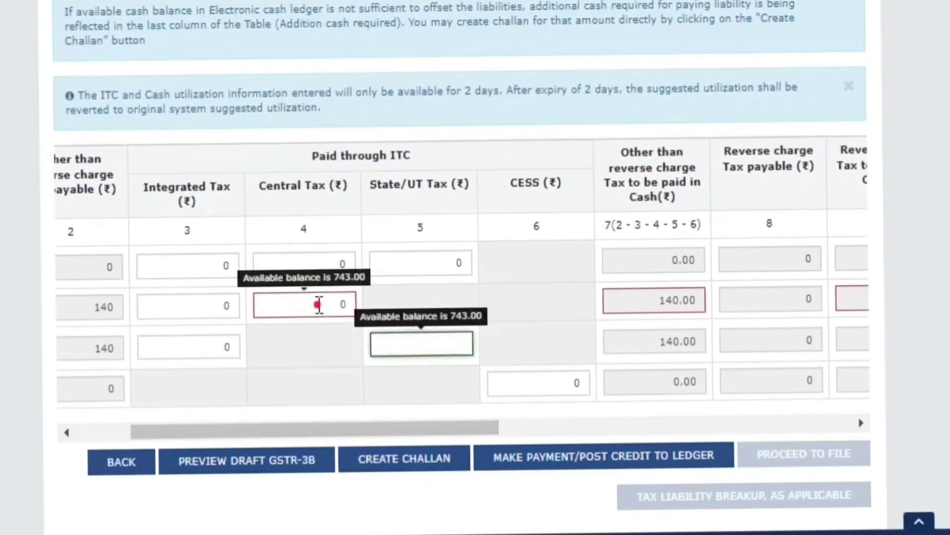
type("0")
left_click(411, 317)
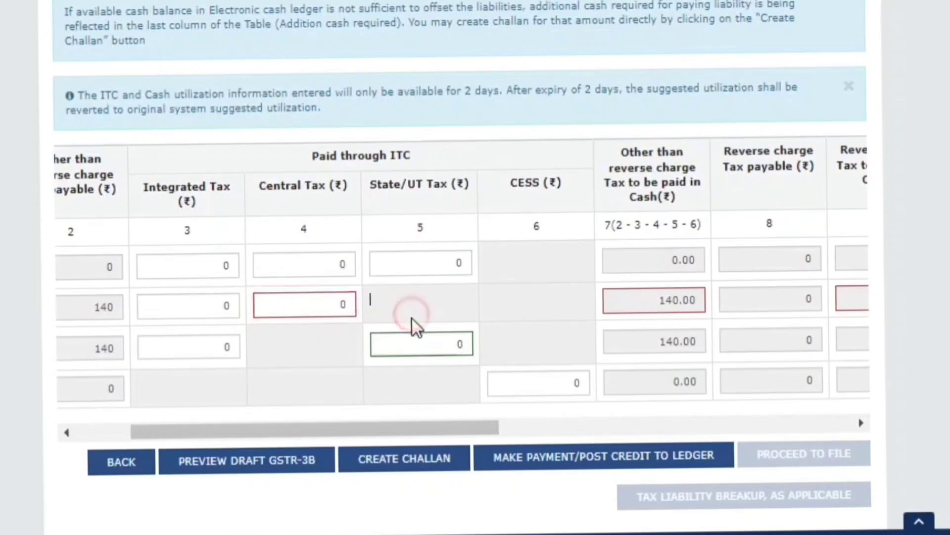
left_click(333, 317)
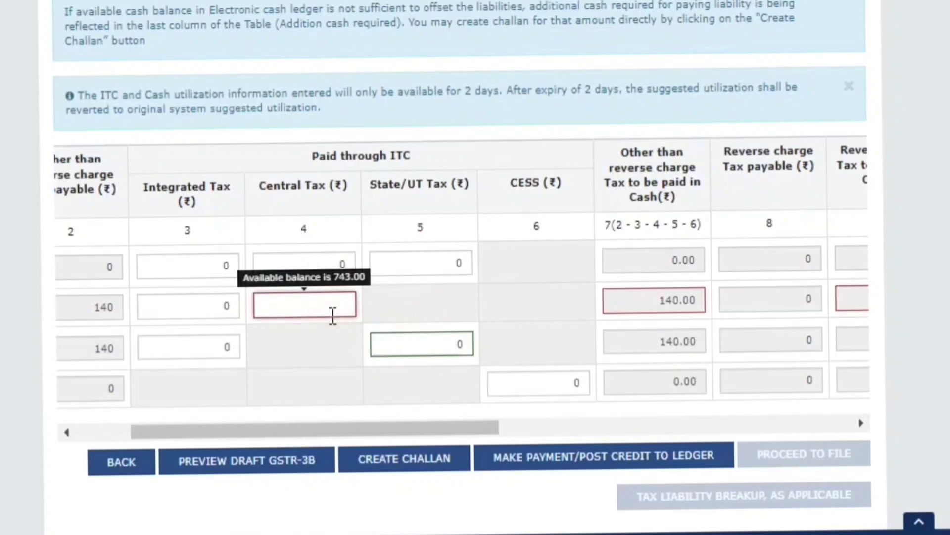
left_click(473, 303)
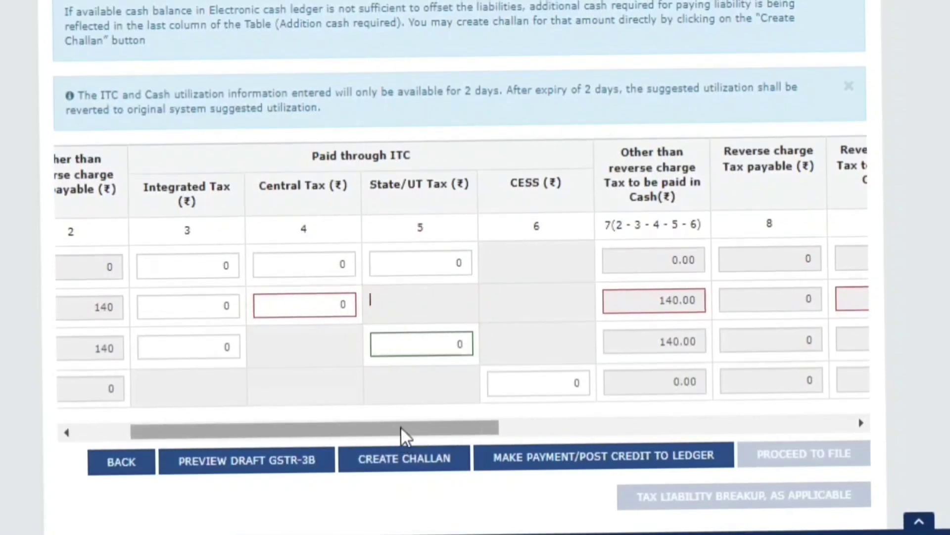
- Review the cash, interest and late fee columns through additional cash required, and start a challan for that amount
left_click_drag(218, 426, 412, 412)
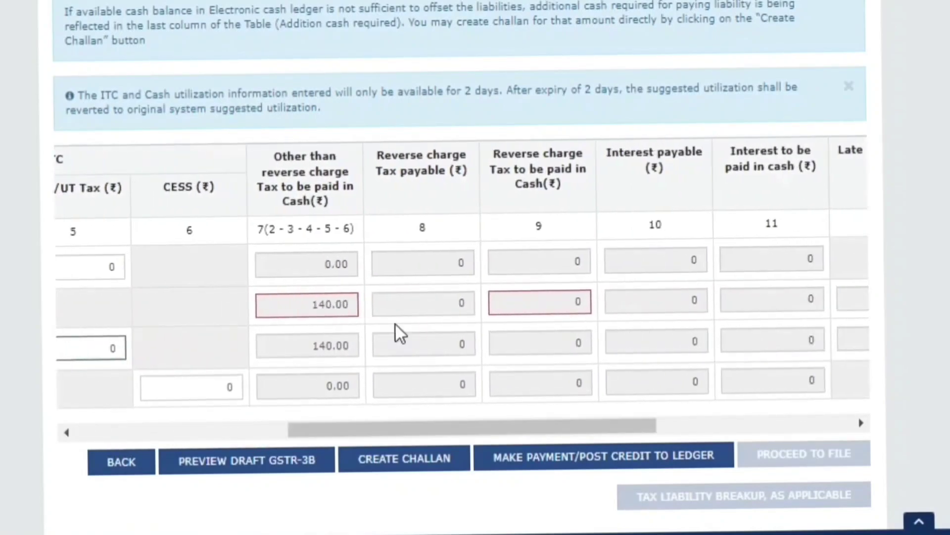
left_click(412, 322)
left_click_drag(365, 427, 560, 412)
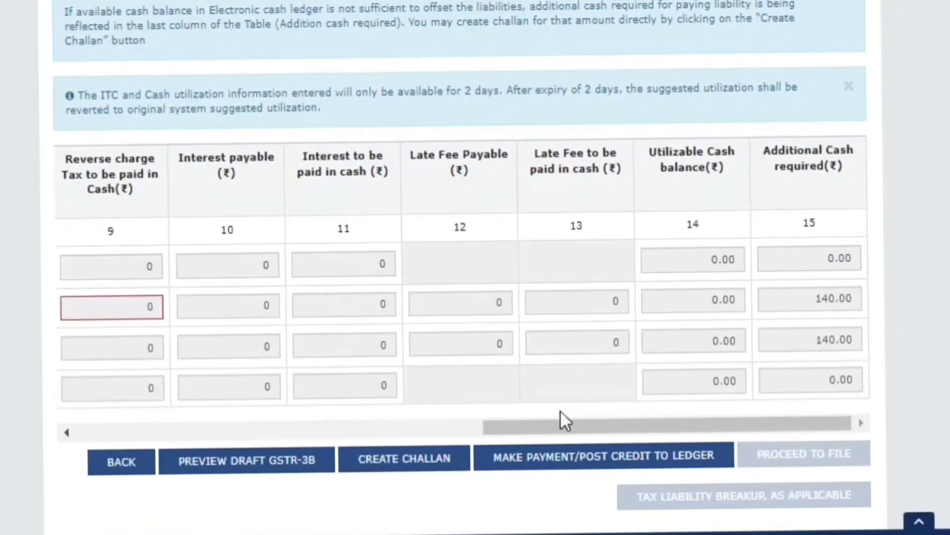
left_click(435, 470)
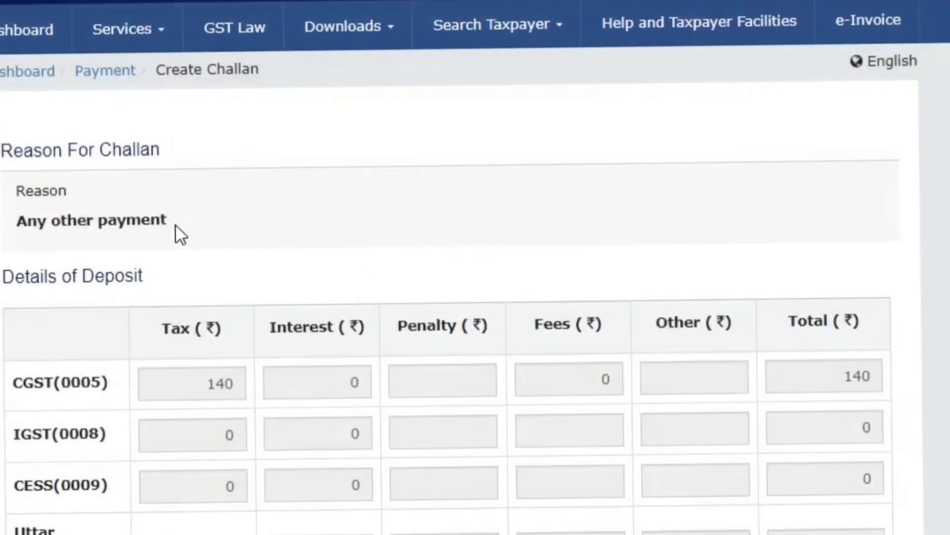
- Review the challan's reason and deposit details, and generate the challan with E-Payment as the payment mode
scroll(176, 230, "down", 7)
scroll(342, 304, "down", 2)
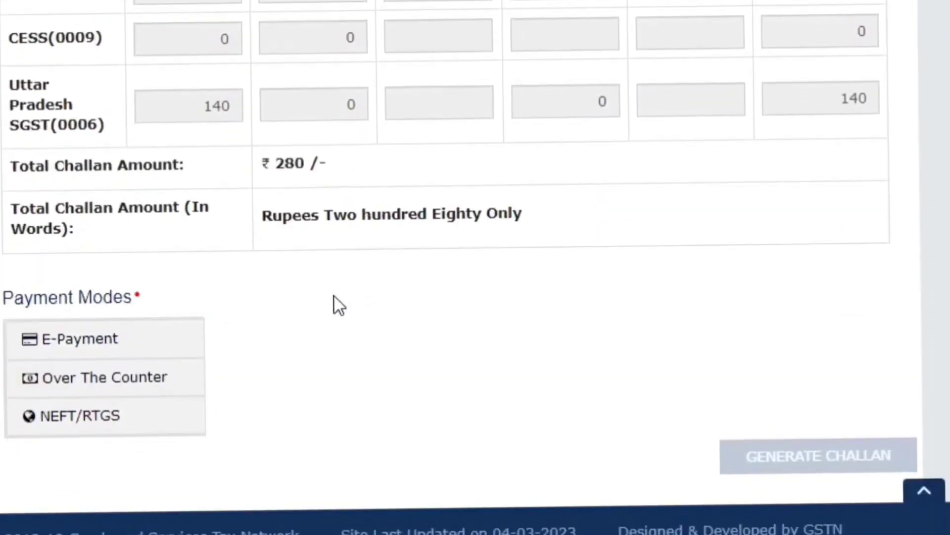
scroll(299, 238, "up", 9)
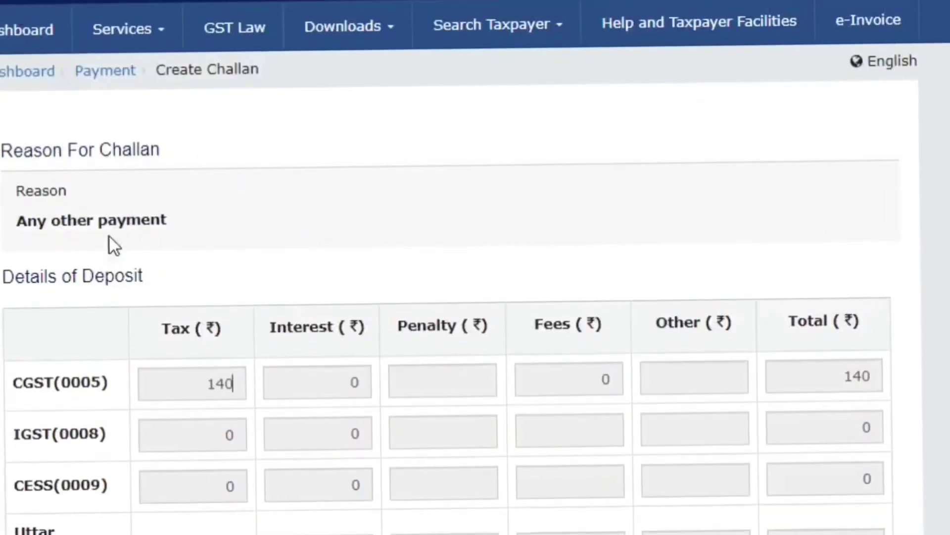
scroll(317, 327, "down", 9)
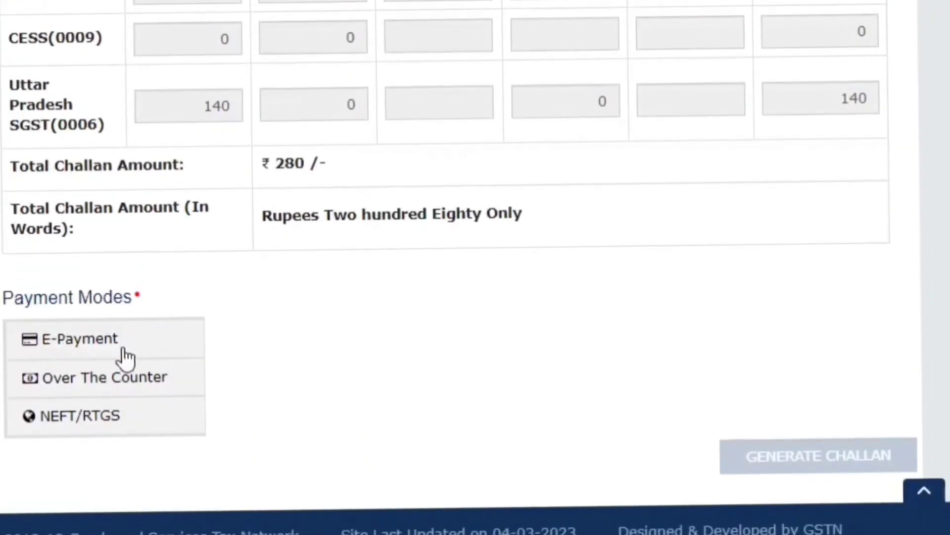
left_click(105, 353)
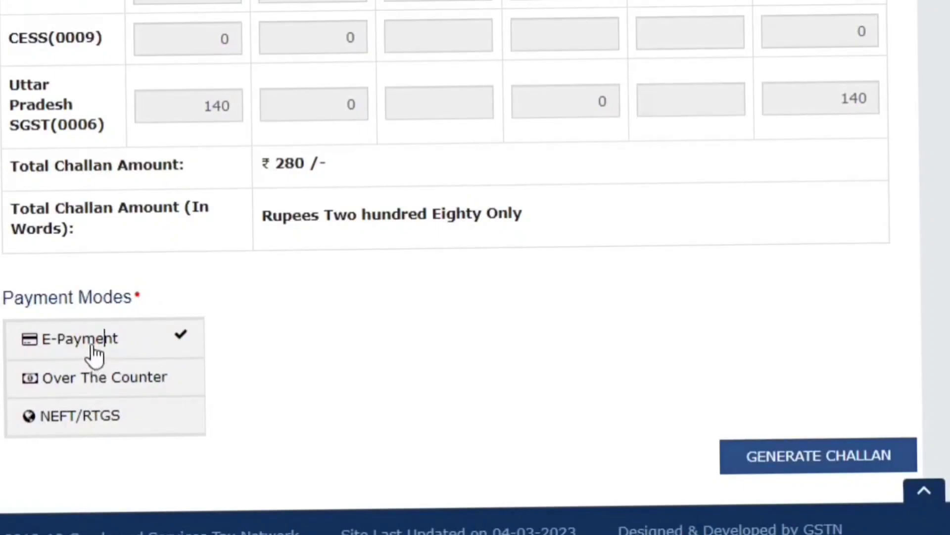
left_click(790, 470)
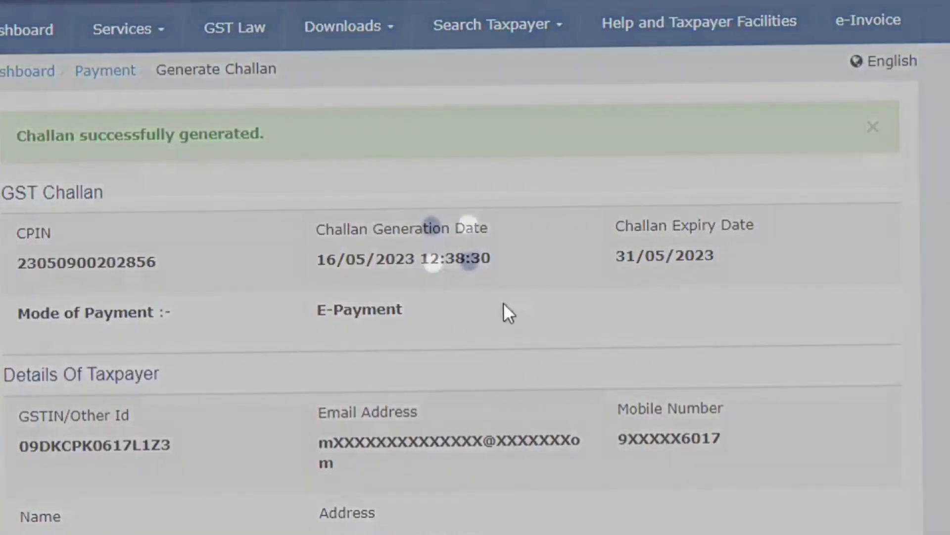
- Start the challan payment by net banking with Canara Bank, accepting the terms and conditions, and begin entering the captcha text
scroll(503, 302, "down", 10)
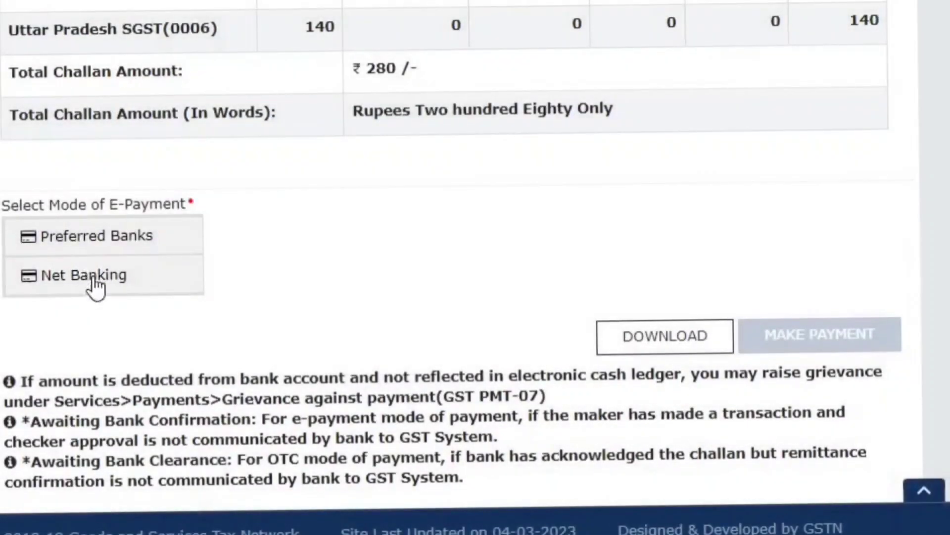
left_click(98, 285)
scroll(263, 274, "down", 5)
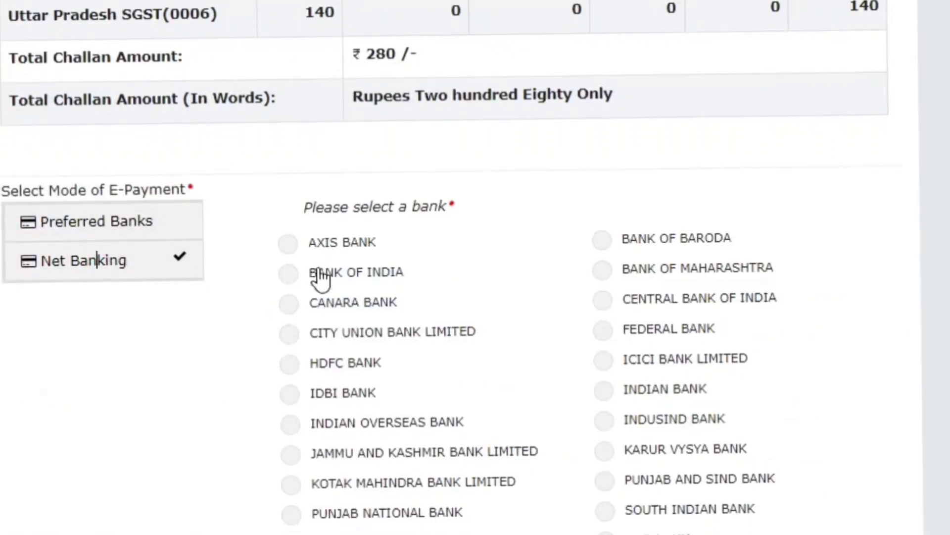
left_click(286, 94)
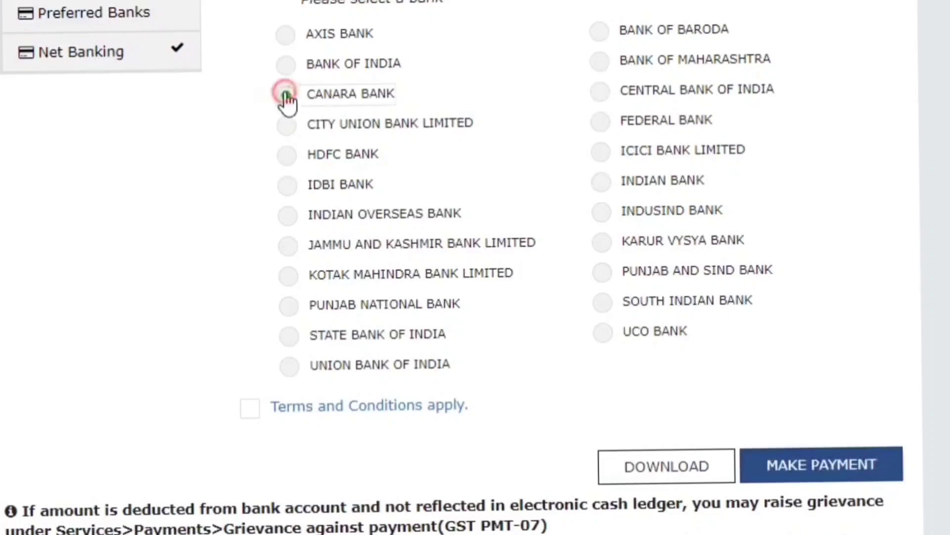
left_click(248, 411)
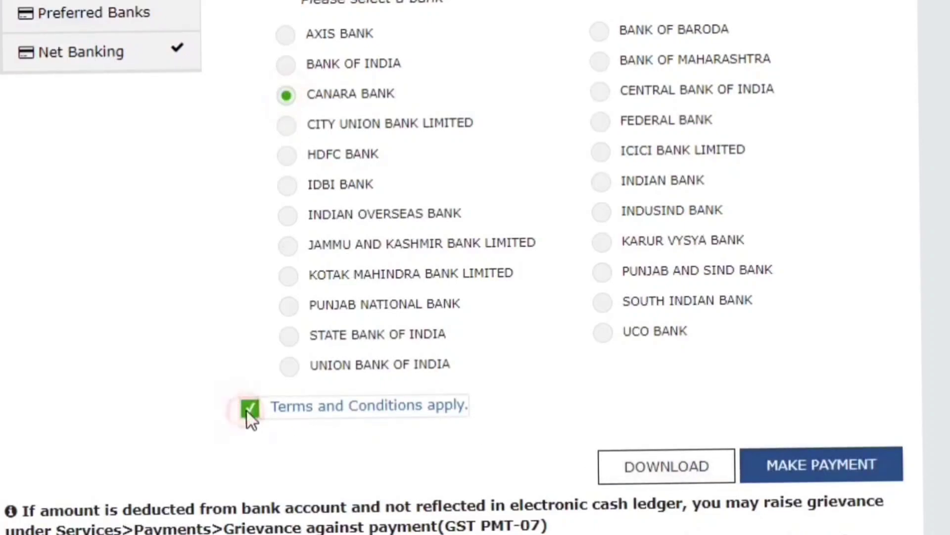
left_click(765, 479)
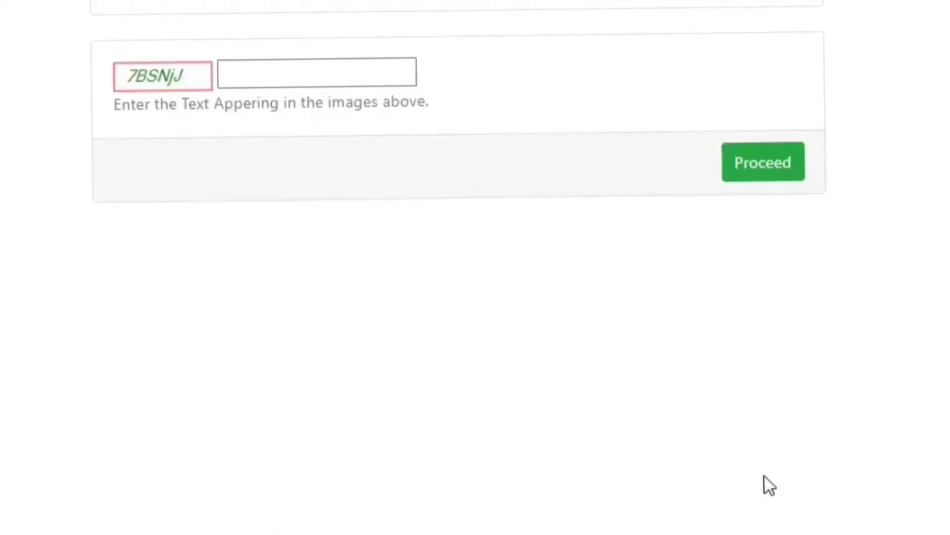
left_click(285, 83)
type("7")
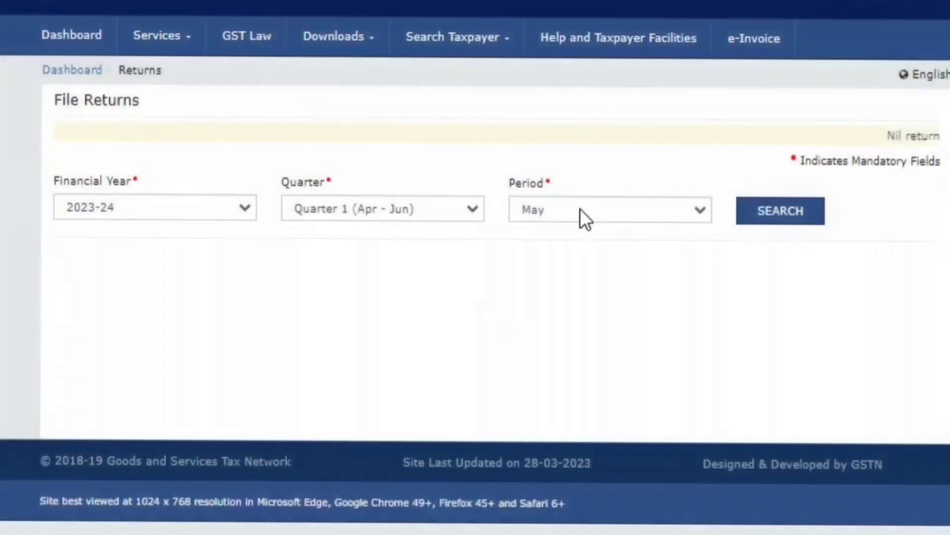
- Search the 2023-24 Quarter 1 returns, open the monthly GSTR-3B and dismiss the system generated summary
left_click(758, 218)
left_click(742, 372)
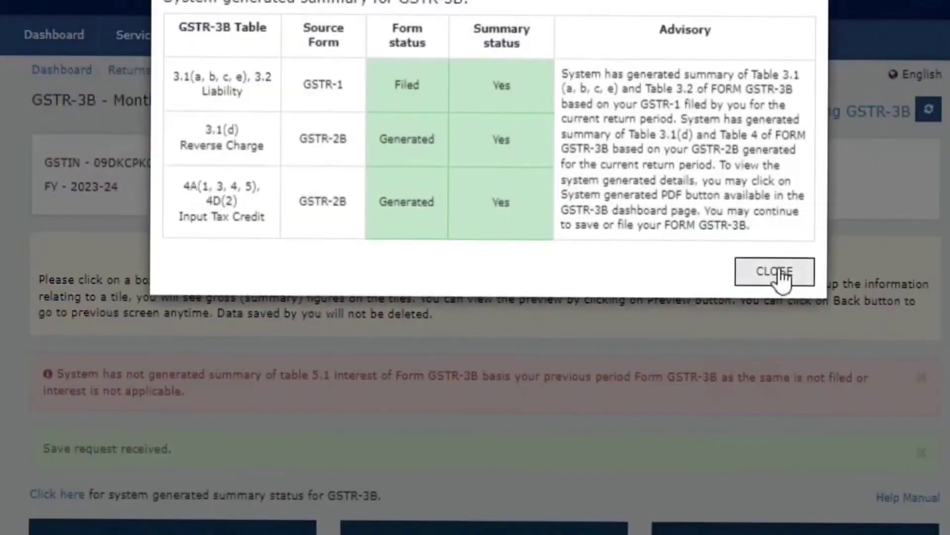
left_click(788, 276)
- Look over the GSTR-3B summary tables and proceed to the payment of tax page
scroll(424, 322, "down", 12)
scroll(798, 319, "up", 3)
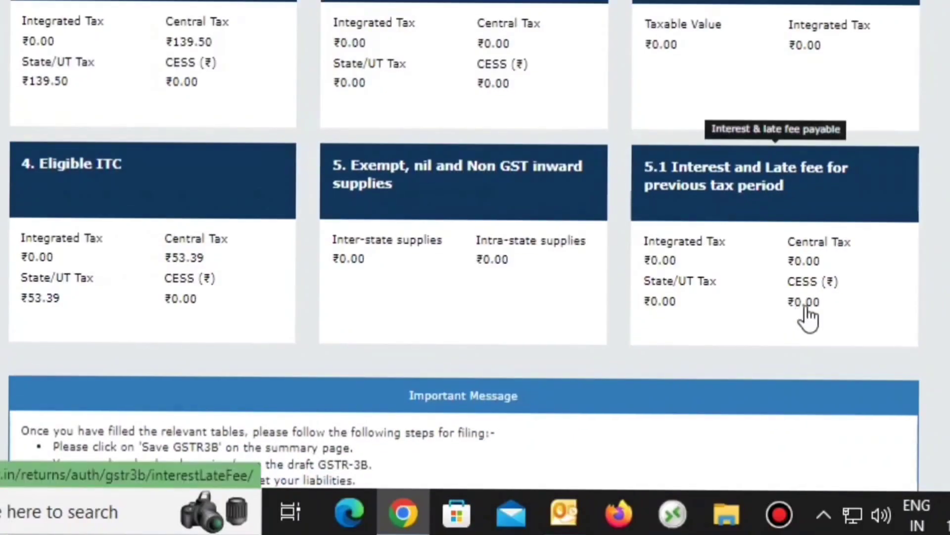
scroll(812, 341, "down", 6)
left_click(819, 369)
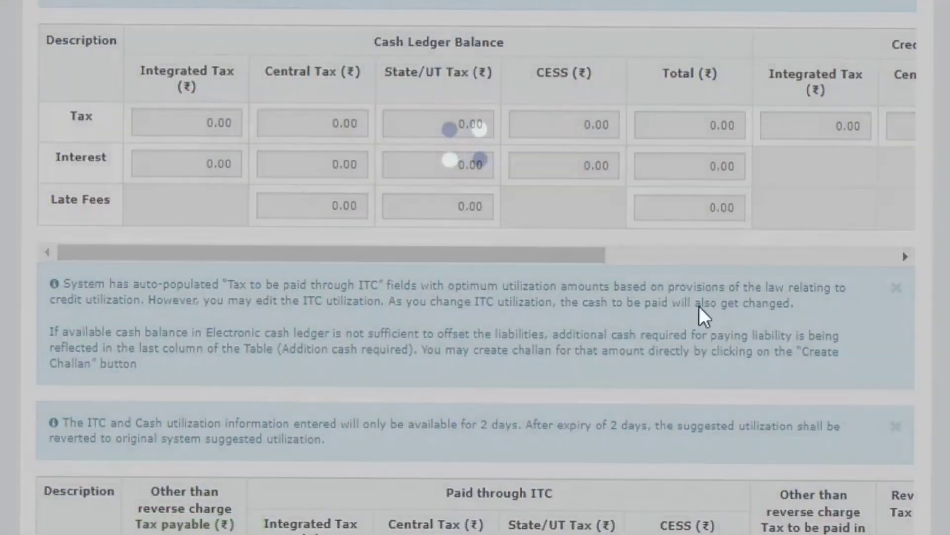
- Offset the liability with the suggested ITC of 140 each for central and State/UT tax, posting the credit to the ledger
scroll(585, 263, "down", 8)
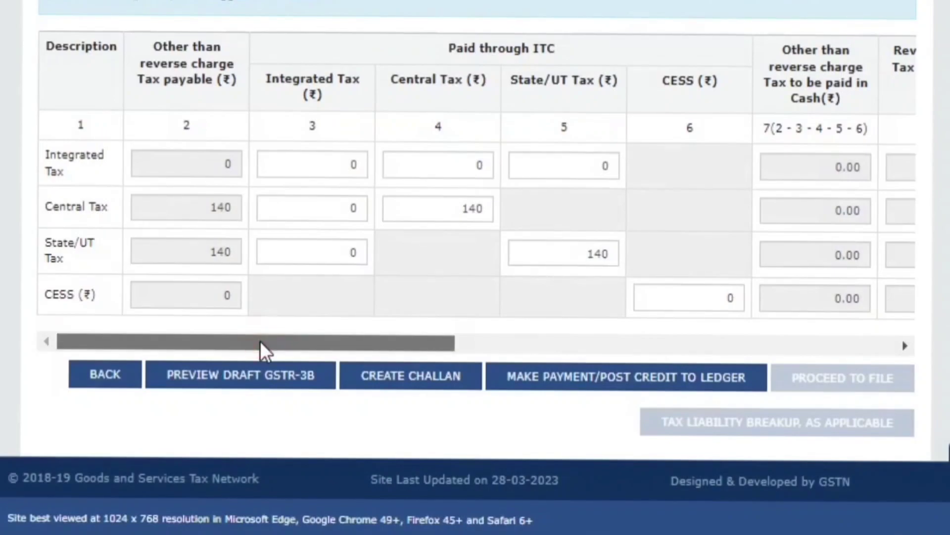
left_click_drag(260, 341, 531, 342)
left_click(295, 338)
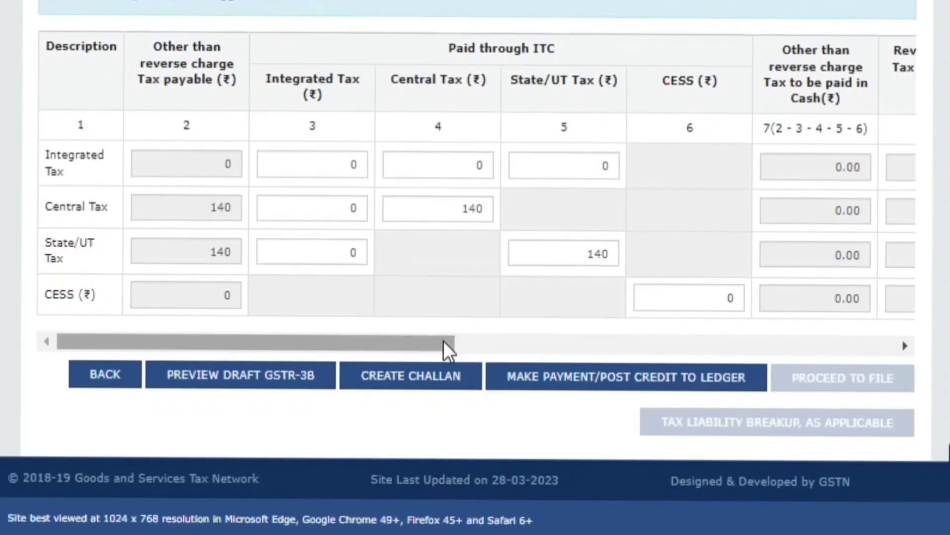
left_click_drag(443, 341, 592, 345)
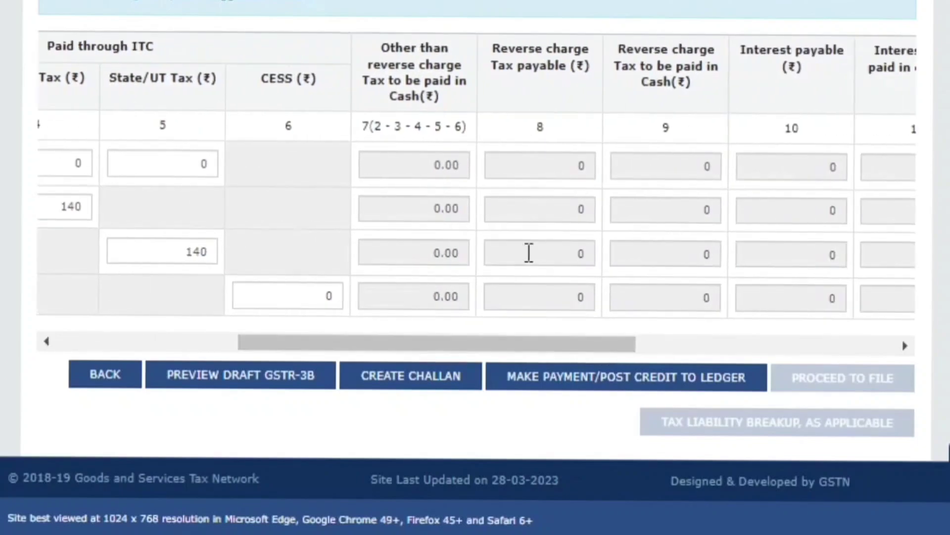
left_click_drag(504, 331, 847, 334)
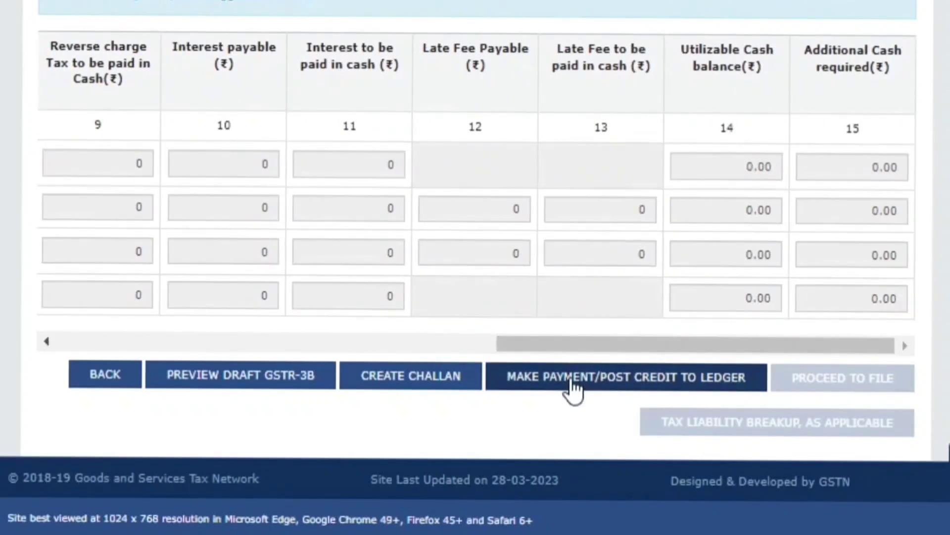
left_click(570, 380)
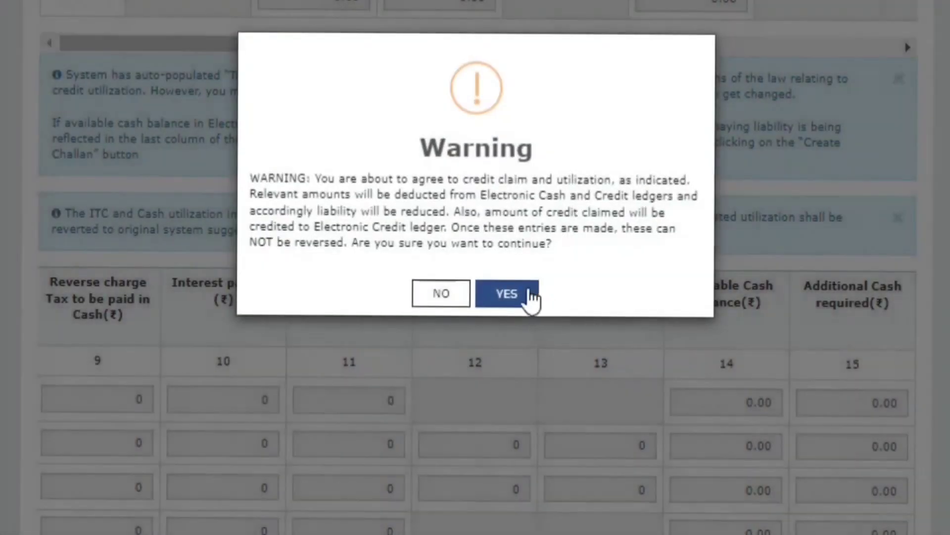
left_click(515, 296)
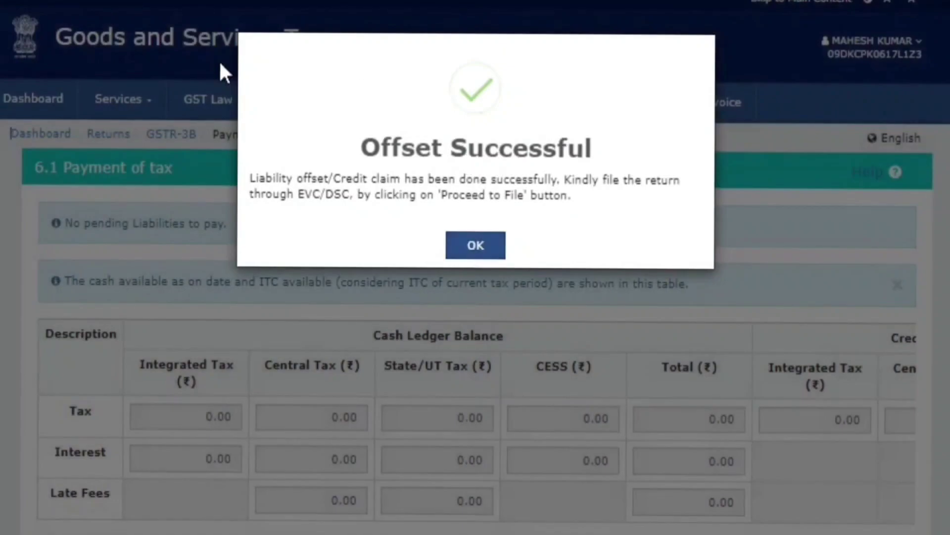
left_click(484, 250)
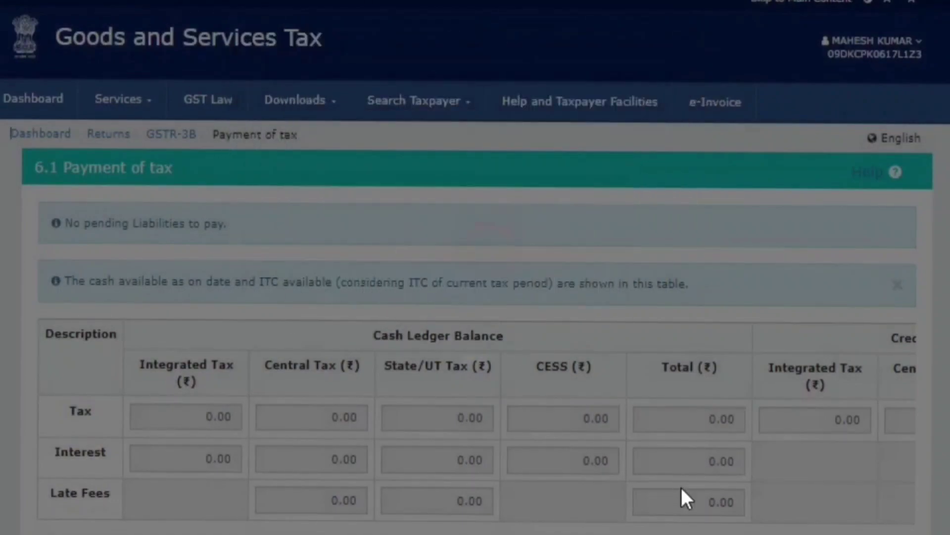
- Review the offset payment table through its last columns and proceed to filing the return
scroll(693, 436, "down", 15)
left_click_drag(728, 346, 836, 347)
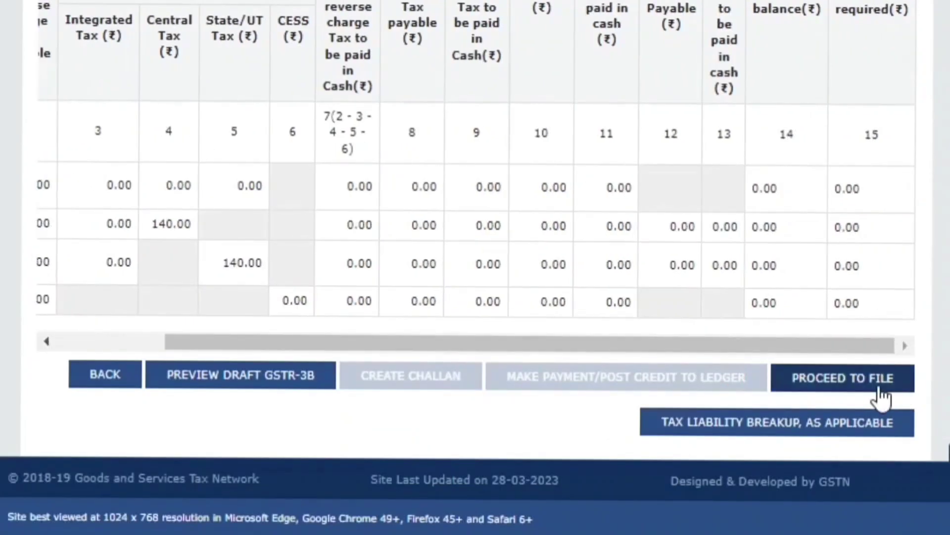
left_click(880, 391)
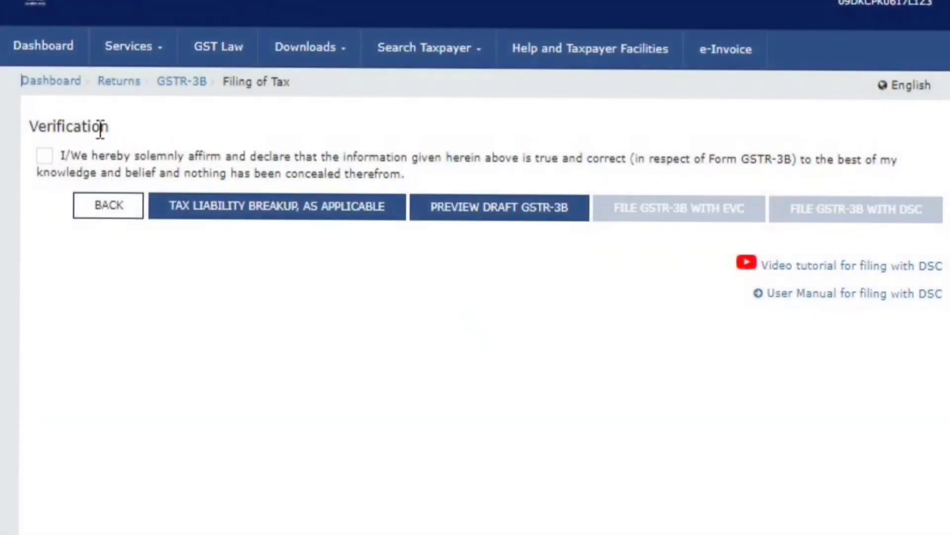
- Accept the verification declaration and select the authorised signatory
left_click(45, 157)
left_click(97, 214)
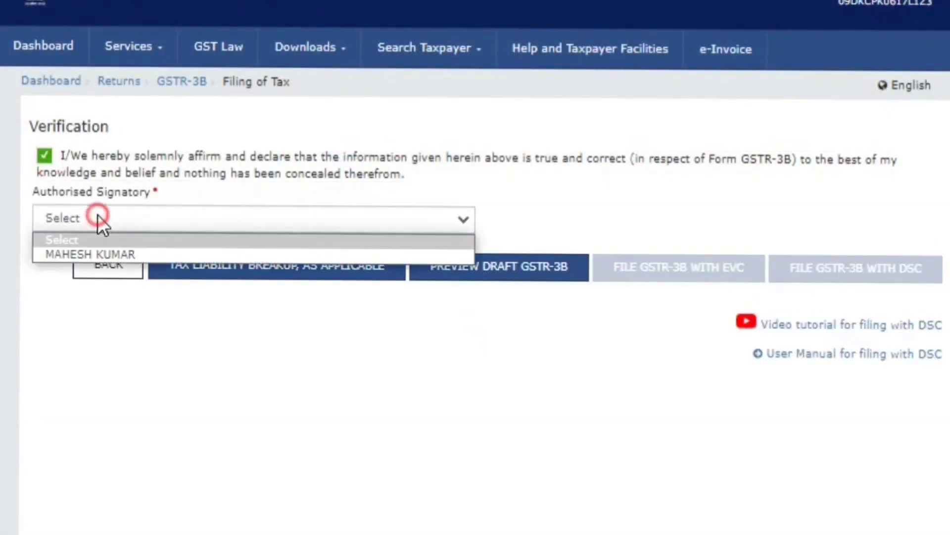
left_click(97, 258)
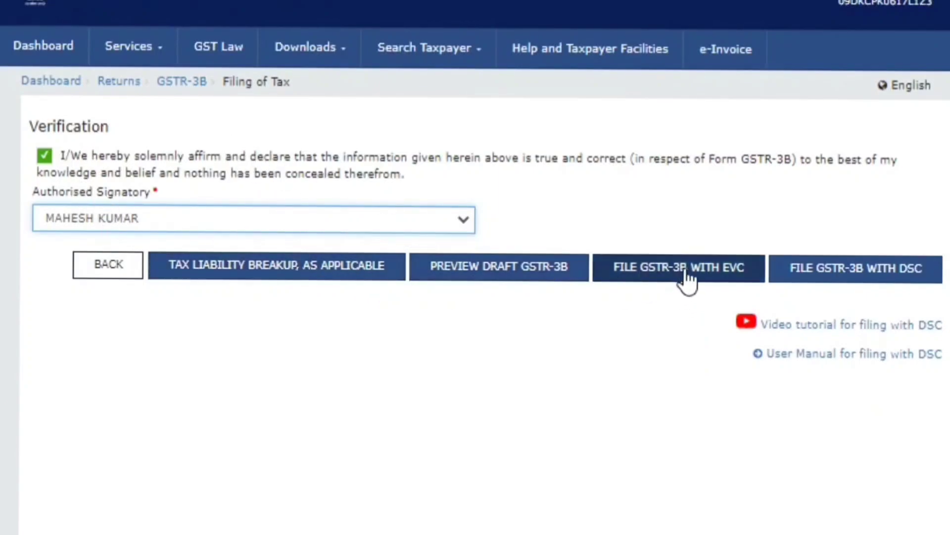
- File GSTR-3B with EVC by entering and verifying the one-time password, and decline to save the password in the browser
left_click(707, 277)
left_click(475, 159)
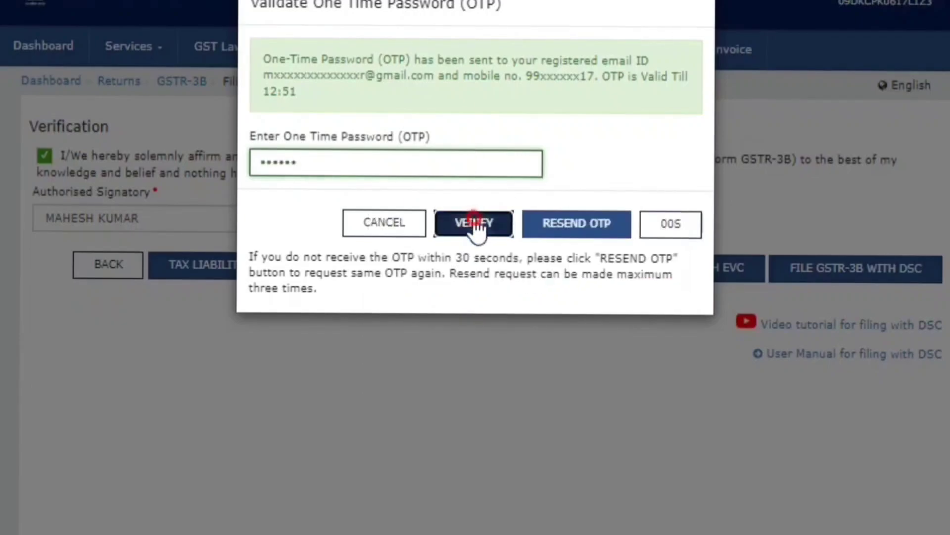
left_click(474, 220)
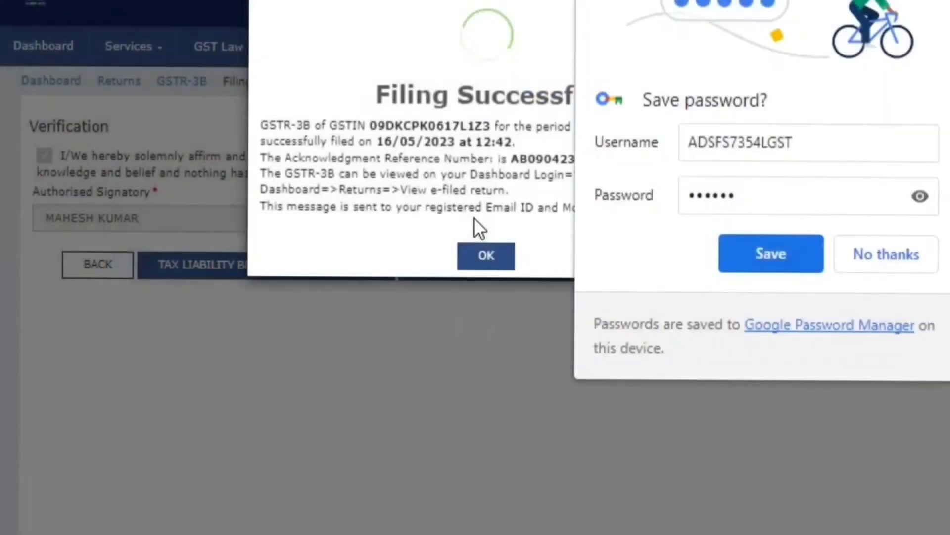
left_click(917, 270)
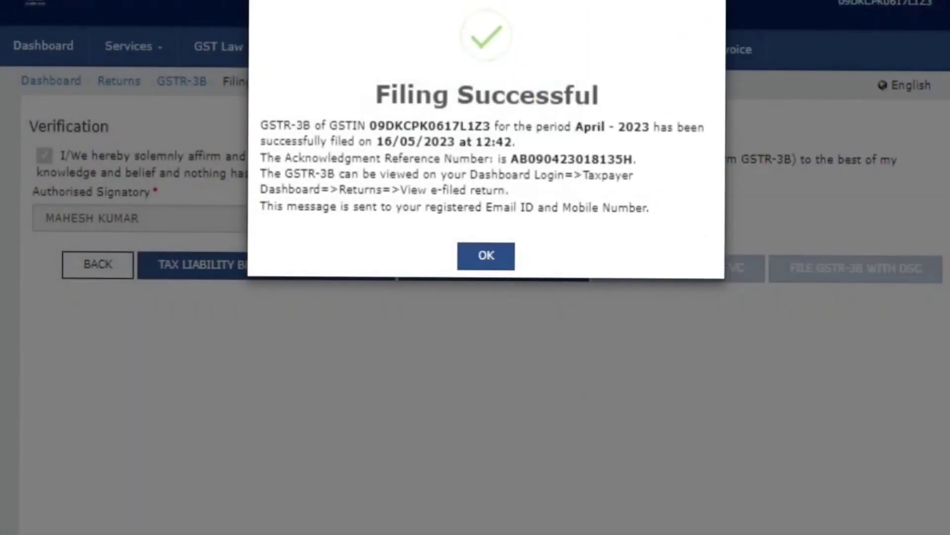